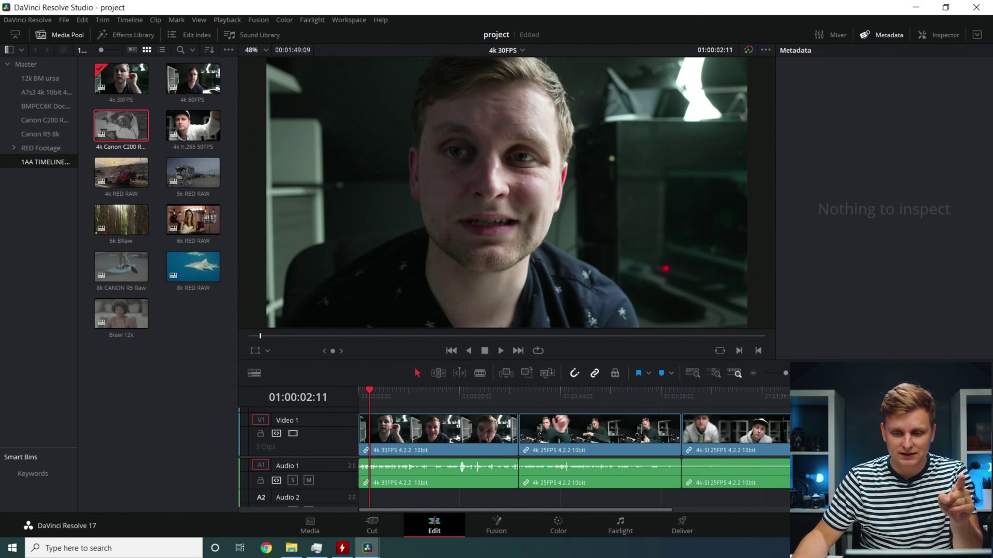
# Step: Review the project's Master Settings from timeline resolution down to frame interpolation, leaving them unchanged
pyautogui.hotkey('shift', '9')
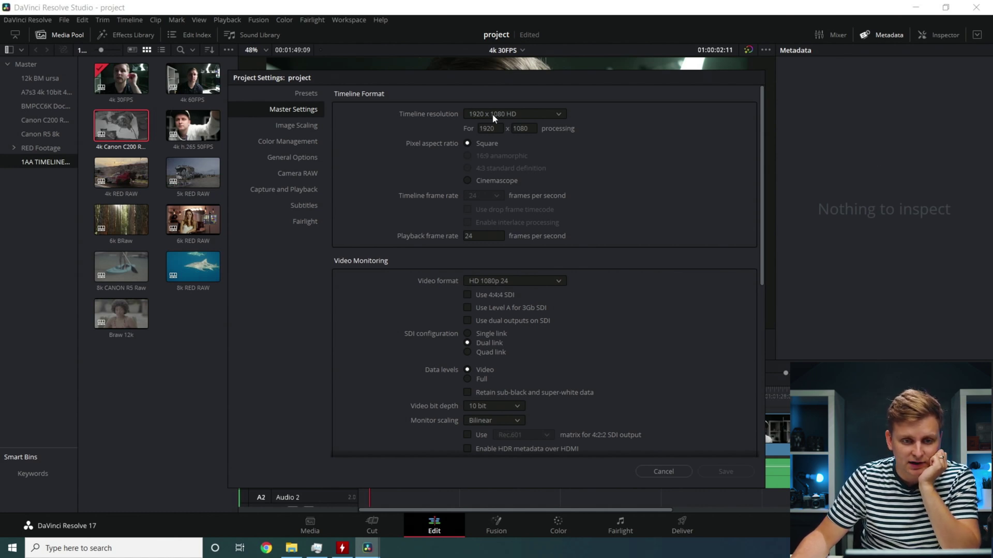
pyautogui.scroll(-2, 616, 200)
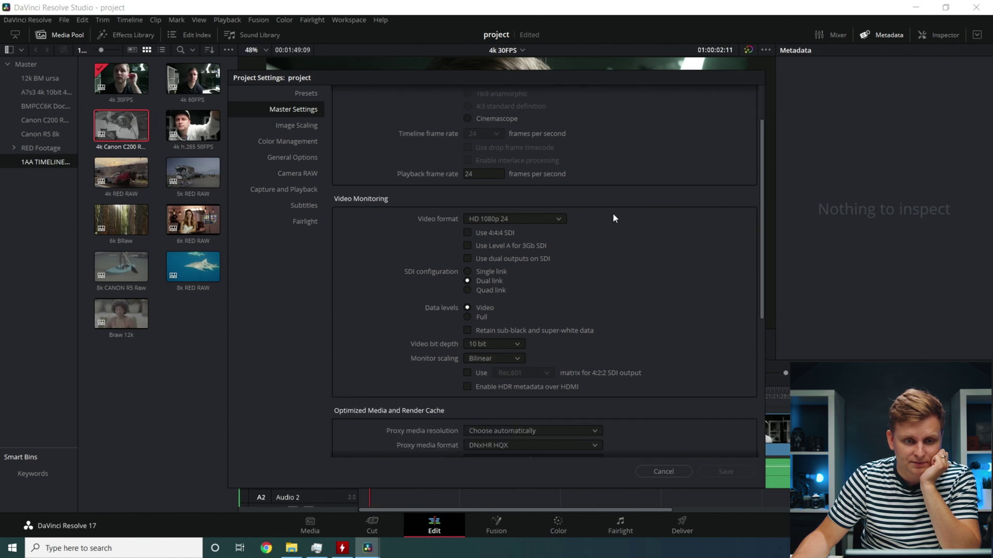
pyautogui.scroll(-2, 667, 297)
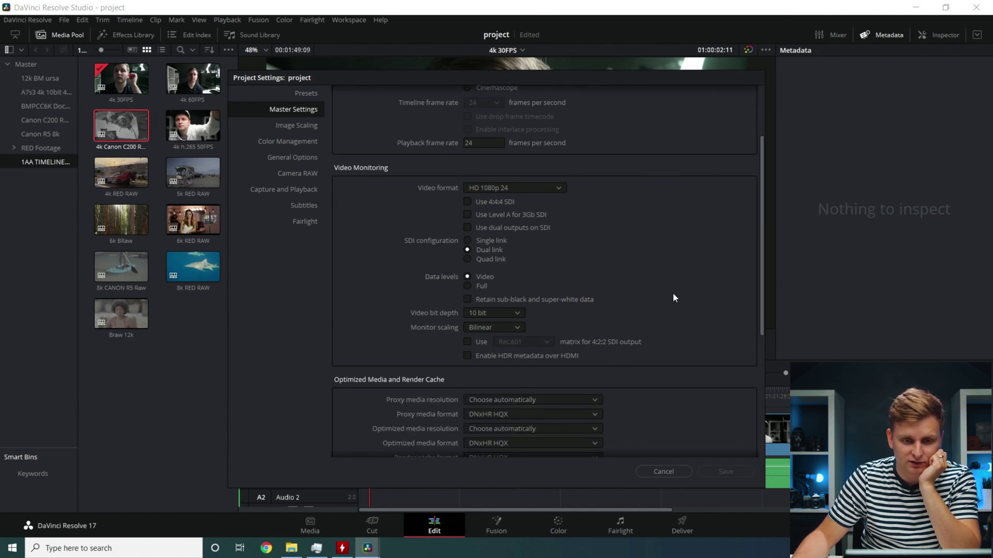
pyautogui.scroll(-1, 672, 281)
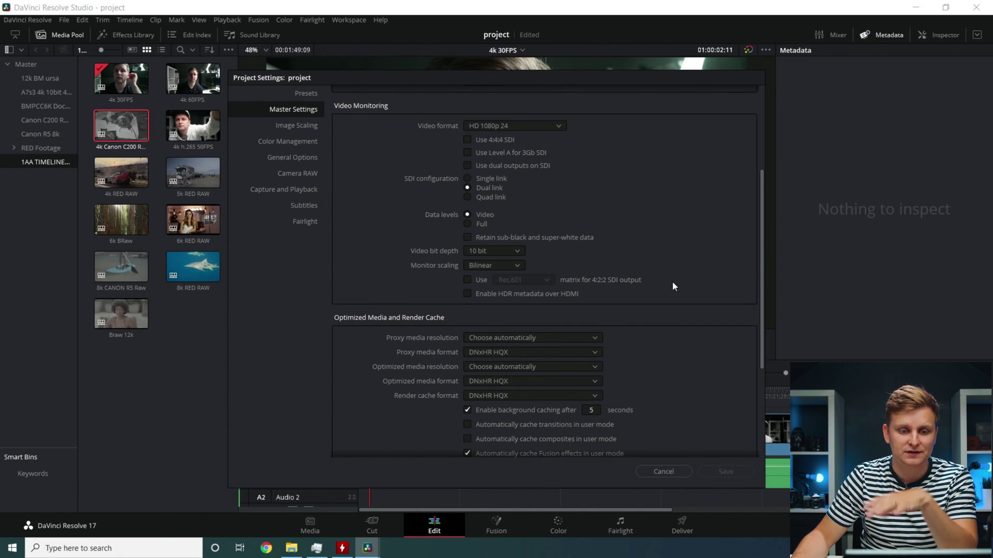
pyautogui.scroll(-1, 673, 286)
pyautogui.scroll(-4, 672, 286)
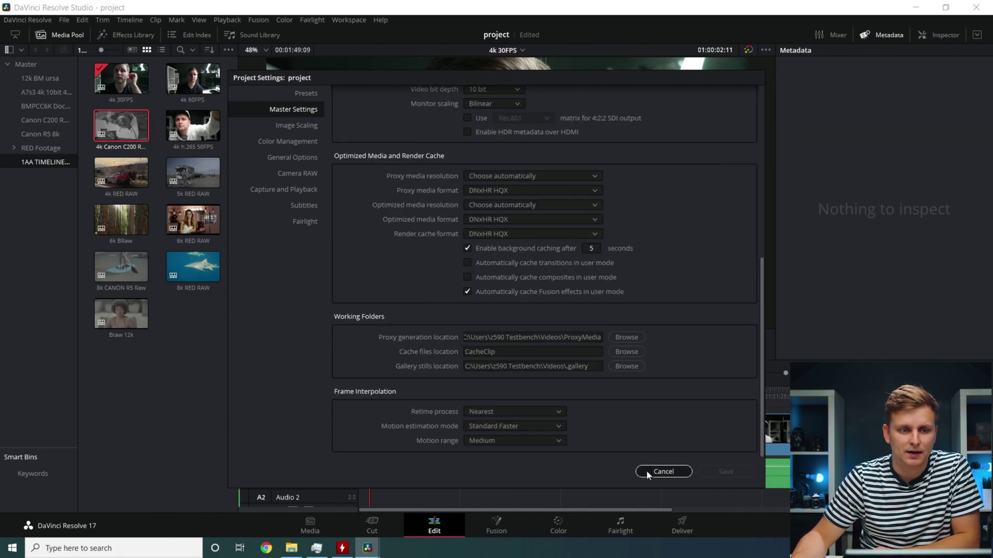
pyautogui.click(657, 471)
# Step: Check the playback options for optimized media, proxy media and Timeline Proxy Mode without changing any
pyautogui.click(228, 20)
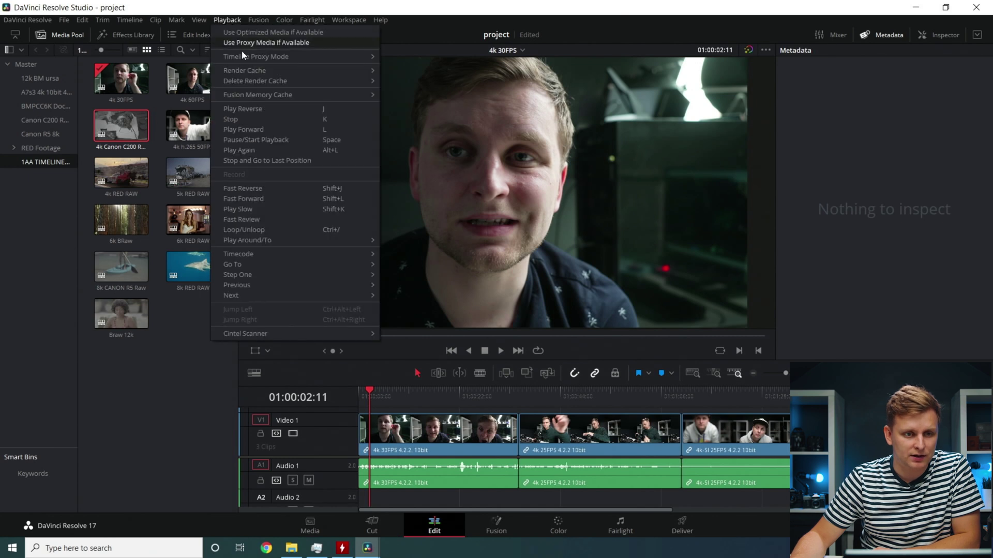
pyautogui.moveTo(291, 55)
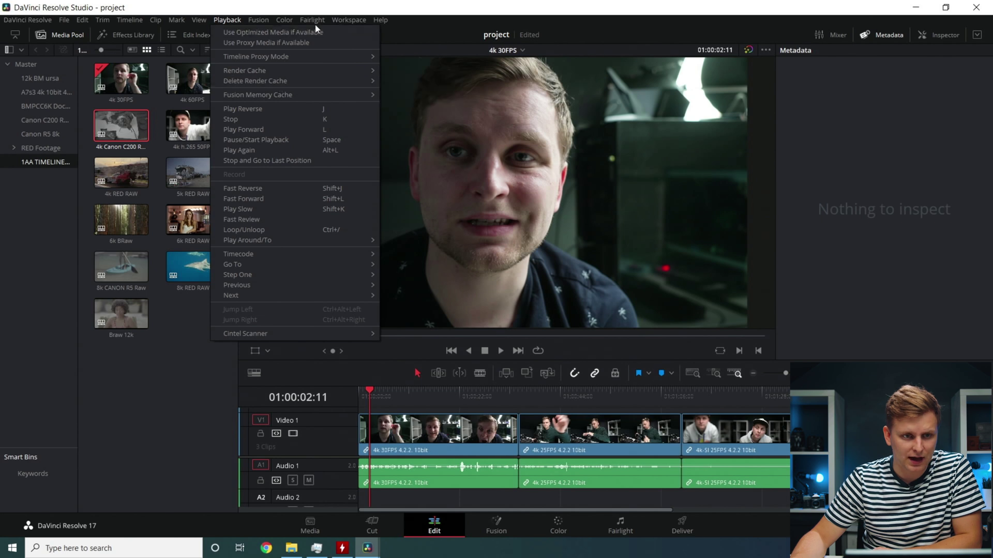
pyautogui.click(681, 406)
# Step: Play the 4k 30FPS timeline from the start and check the CPU usage in Task Manager
pyautogui.press('Home')
pyautogui.press('space')
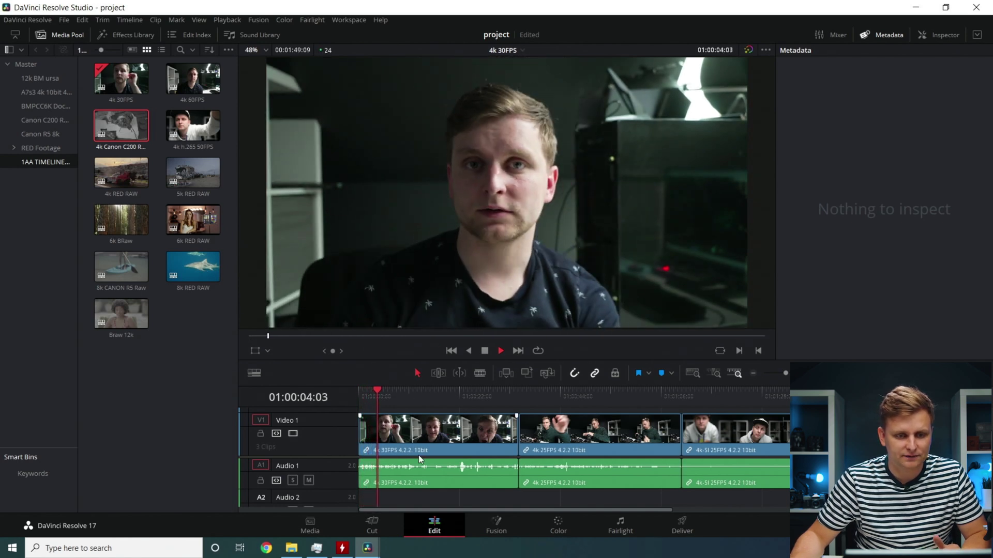
pyautogui.click(317, 549)
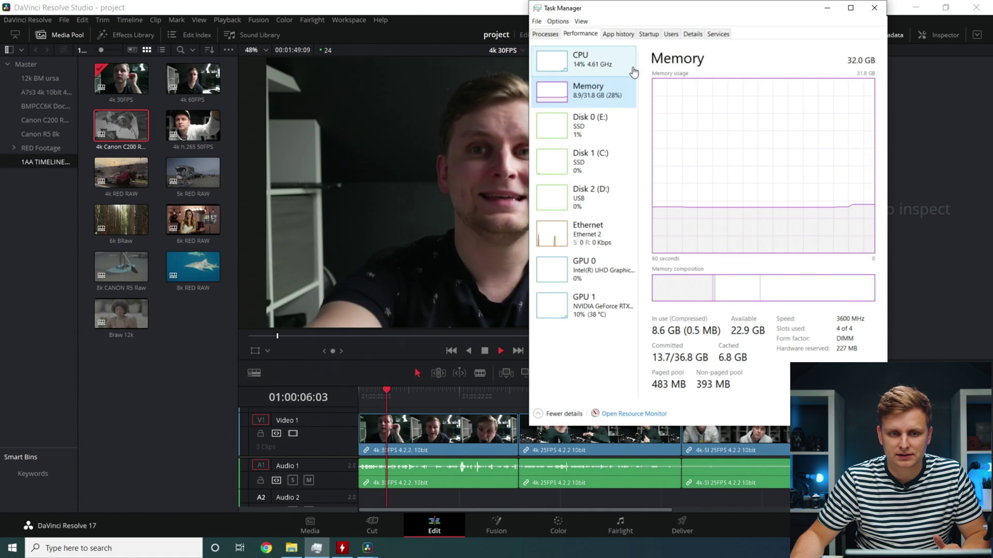
pyautogui.click(583, 63)
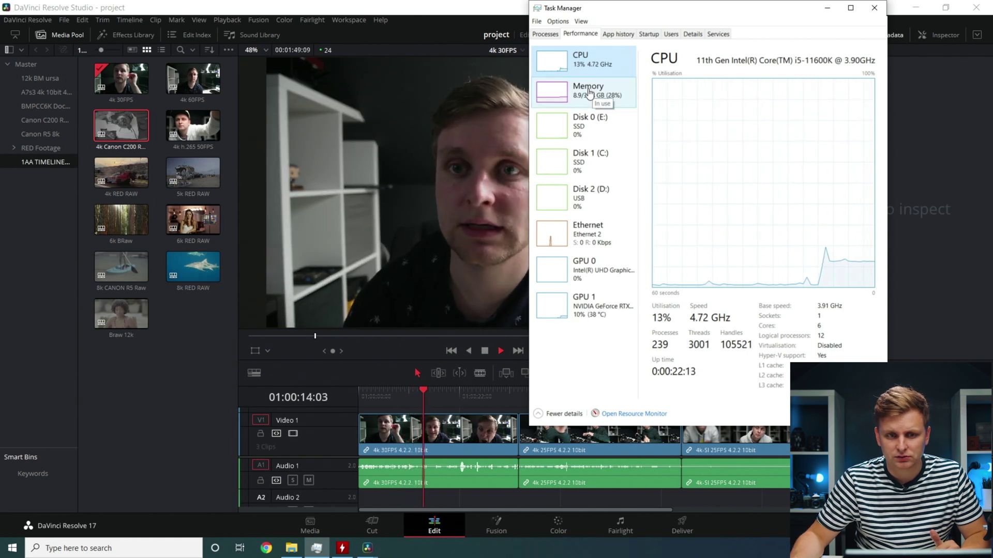
pyautogui.click(507, 184)
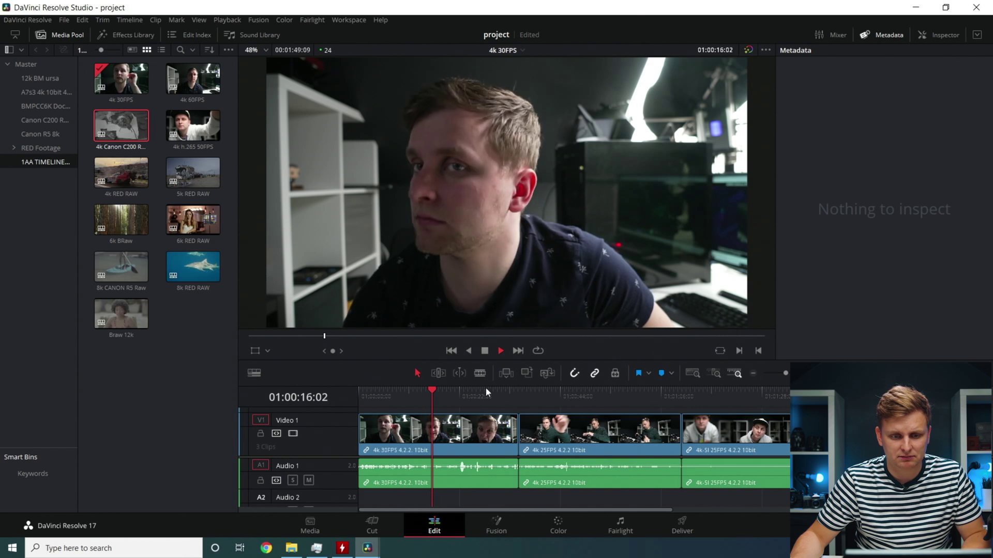
# Step: Scrub through the 4k 25FPS 4.2.2 10bit clip in the middle of the timeline and play it from several points
pyautogui.click(463, 389)
pyautogui.moveTo(547, 391); pyautogui.dragTo(600, 403)
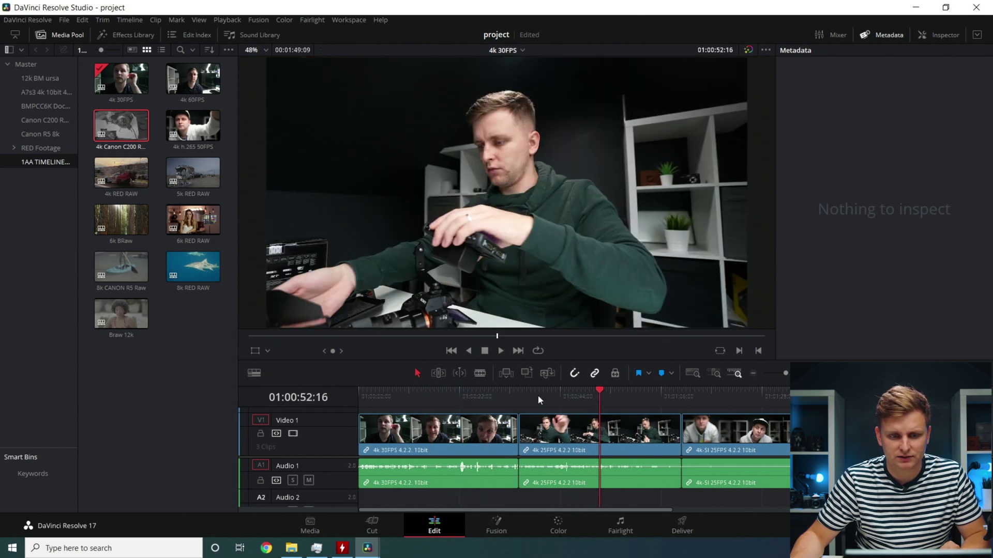
pyautogui.press('space')
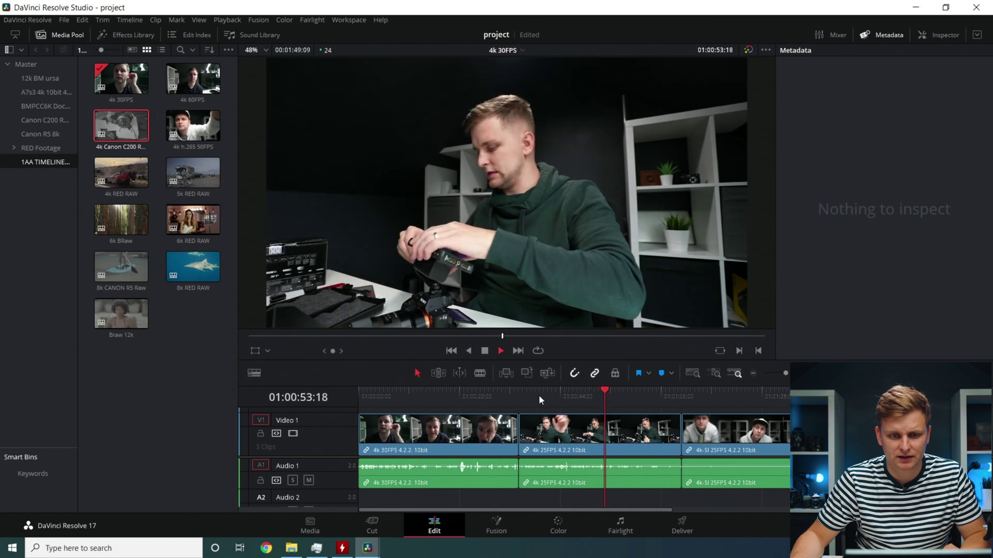
pyautogui.moveTo(539, 395); pyautogui.dragTo(613, 395)
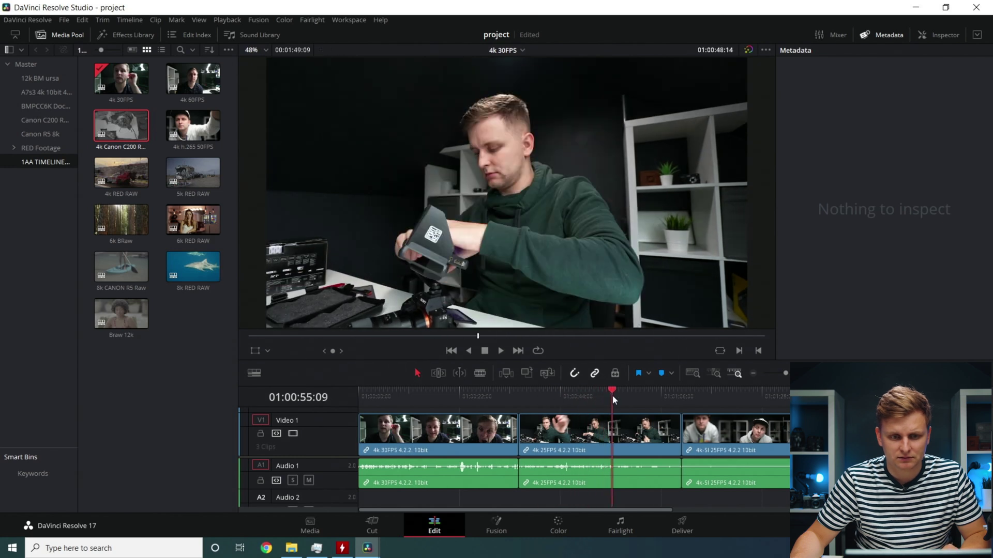
pyautogui.moveTo(464, 393); pyautogui.dragTo(564, 438)
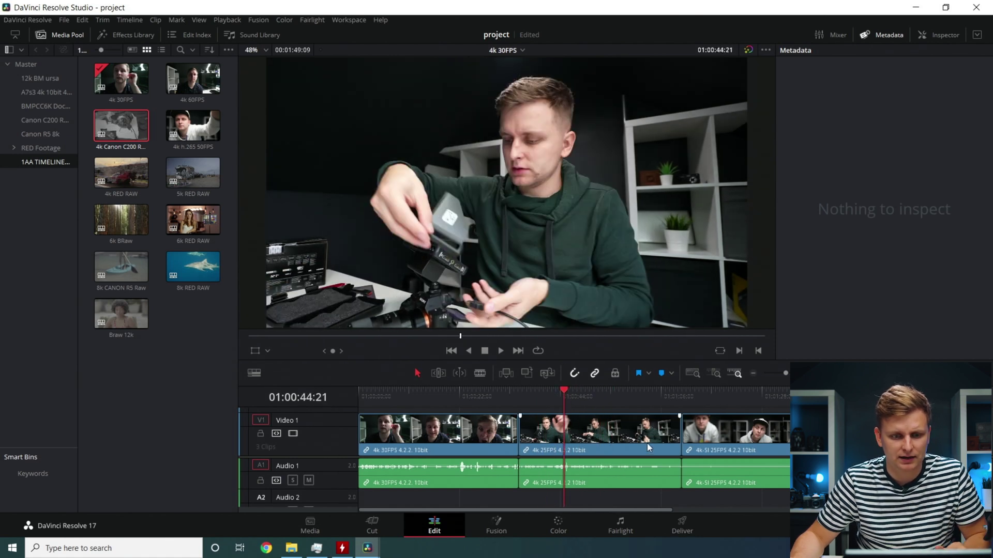
pyautogui.press('space')
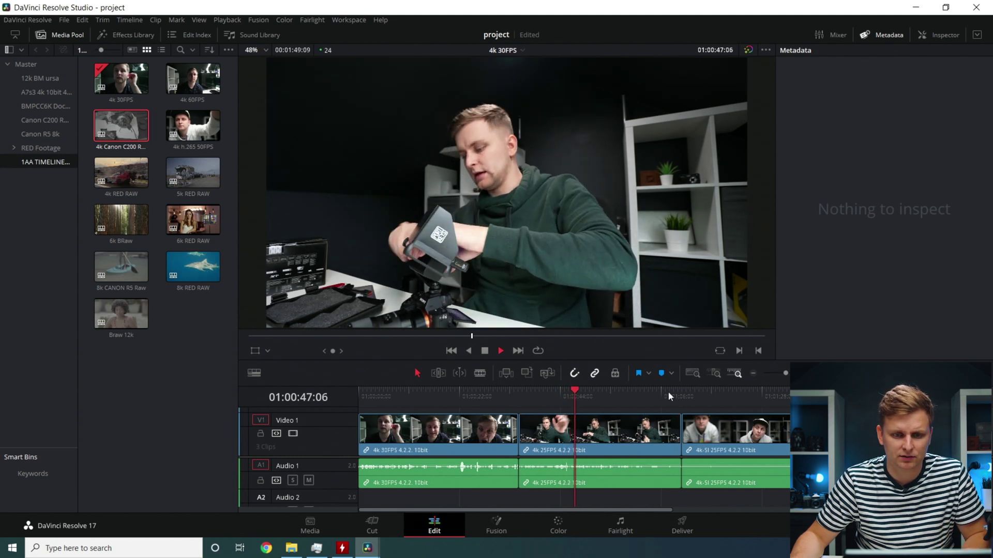
# Step: Scrub to the 4k-SI 25FPS 4.2.2 10bit clip, test its playback, and stop near 01:01:25
pyautogui.moveTo(533, 393)
pyautogui.mouseDown()
pyautogui.moveTo(670, 390)
pyautogui.moveTo(519, 391)
pyautogui.mouseUp()
pyautogui.moveTo(641, 390); pyautogui.dragTo(694, 389)
pyautogui.press('space')
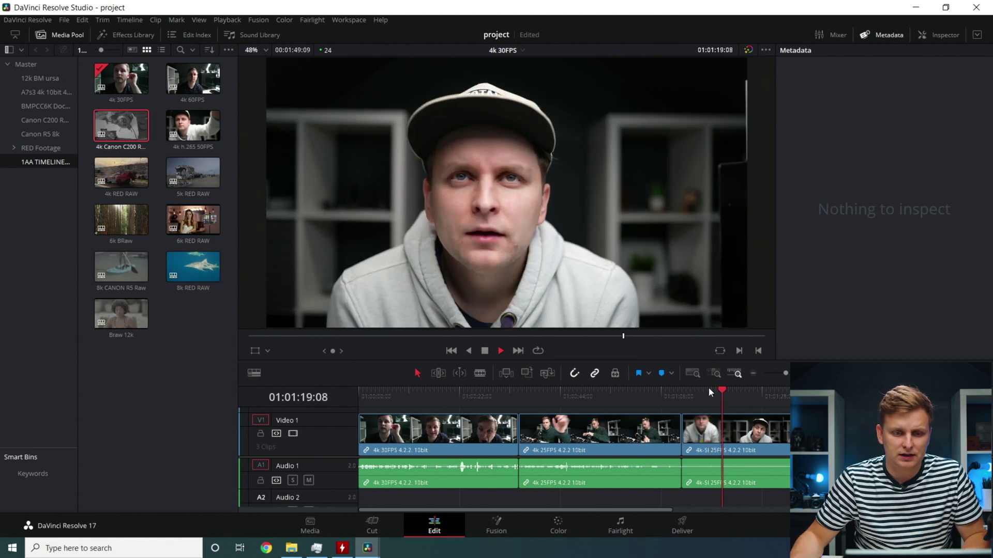
pyautogui.moveTo(700, 391); pyautogui.dragTo(745, 399)
pyautogui.click(501, 351)
pyautogui.press('space')
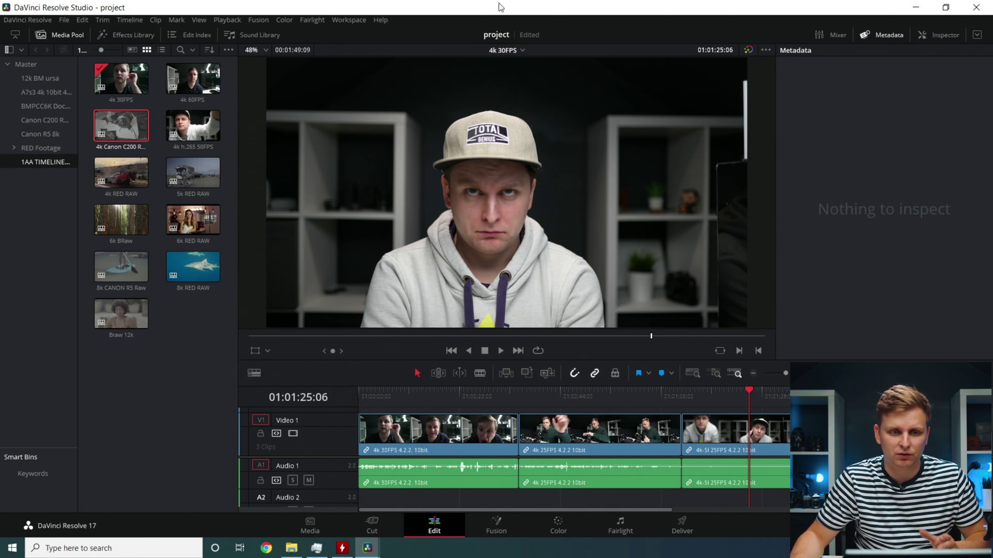
# Step: Switch to the 4k 60FPS timeline and play its 4.2.0 8bit clip from the start
pyautogui.click(507, 50)
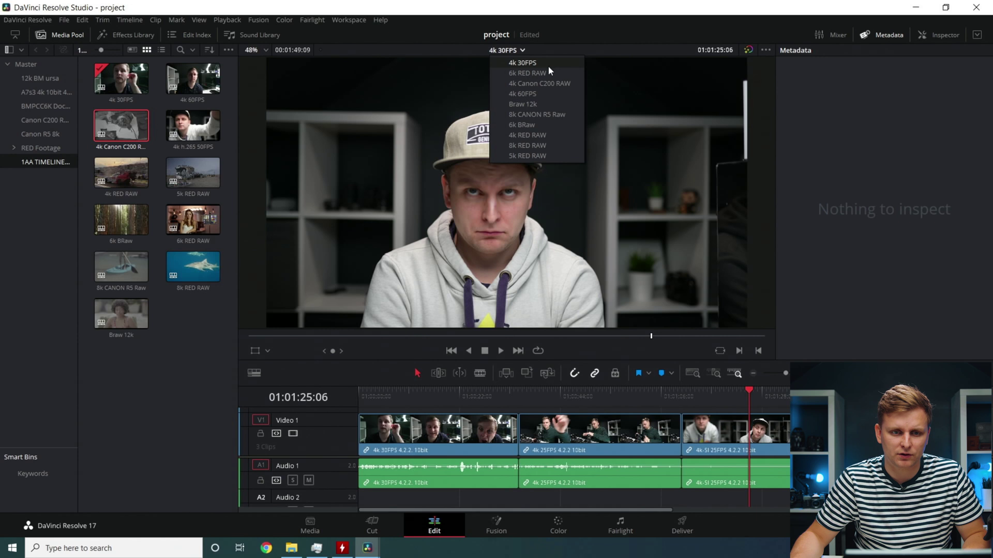
pyautogui.click(548, 93)
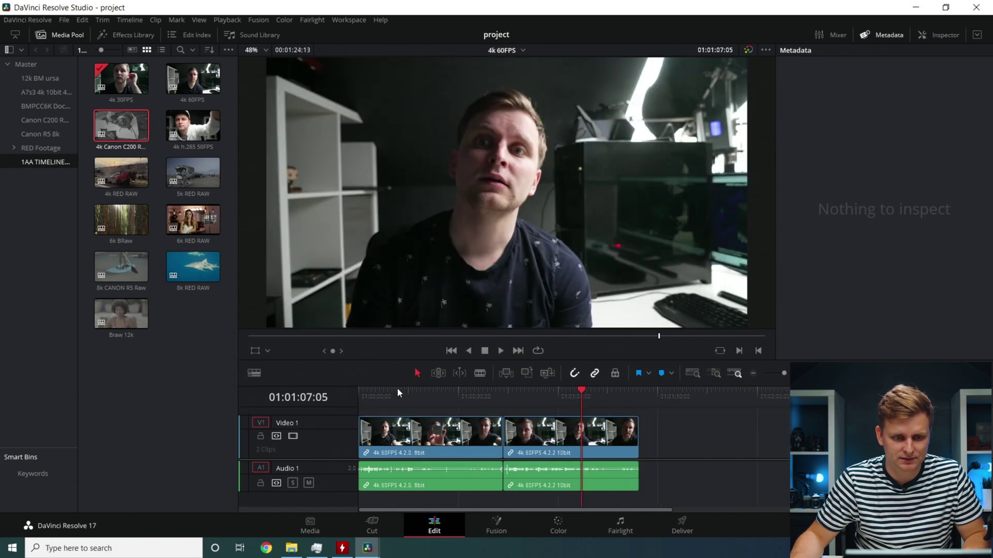
pyautogui.click(360, 390)
pyautogui.press('space')
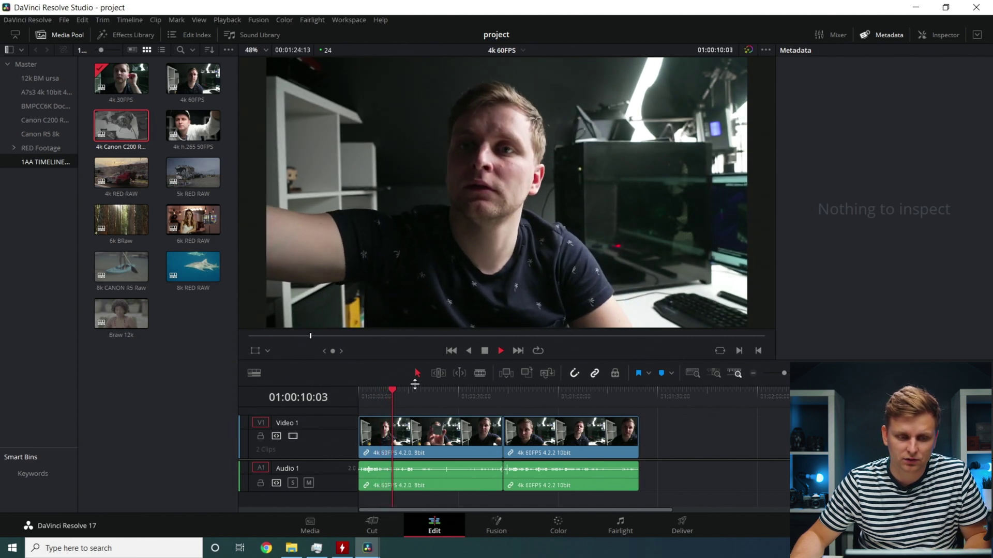
# Step: Play the 4k 60FPS 4.2.2 10bit clip and check the CPU usage in Task Manager
pyautogui.moveTo(408, 389); pyautogui.dragTo(514, 402)
pyautogui.press('space')
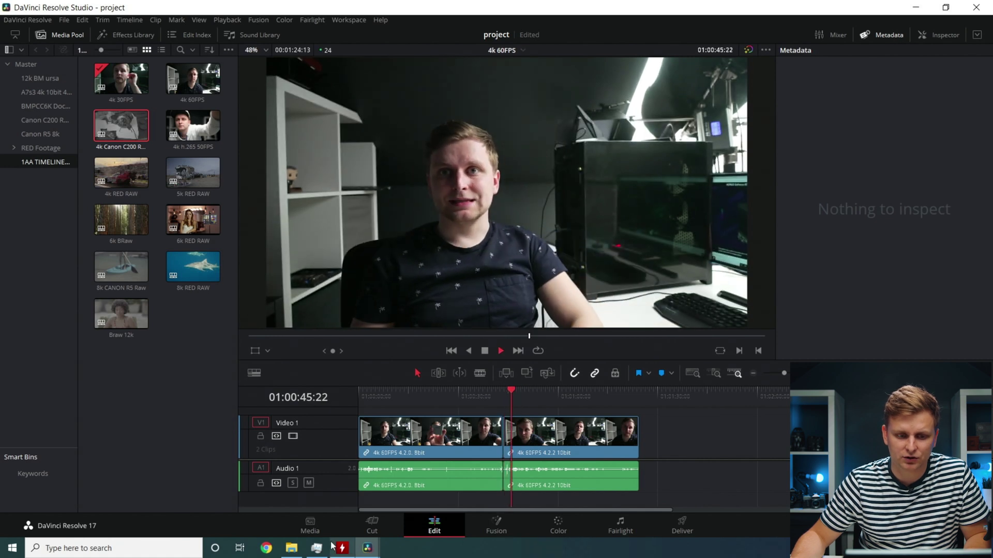
pyautogui.click(312, 550)
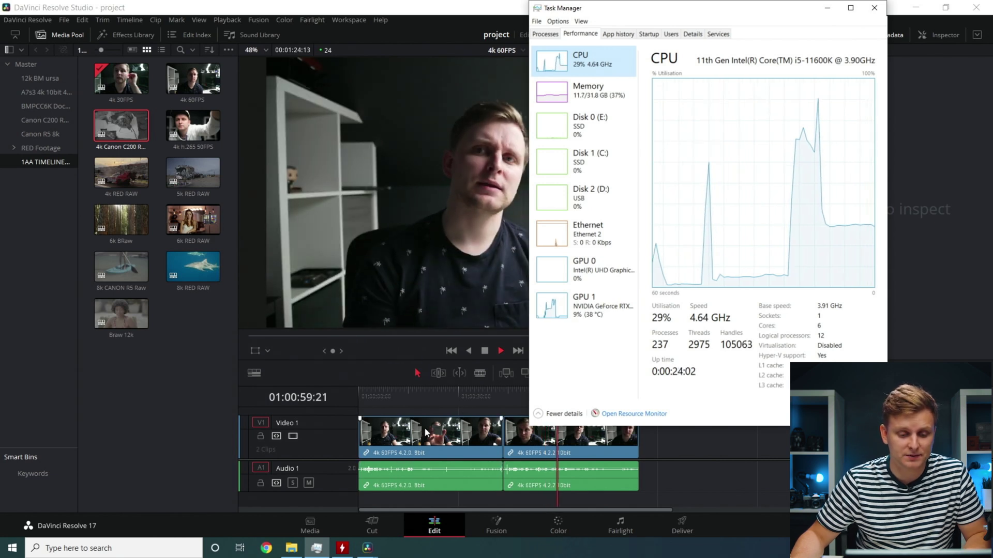
pyautogui.click(512, 385)
# Step: Scrub back and forth across the two 4k 60FPS clips to test timeline responsiveness
pyautogui.moveTo(569, 391); pyautogui.dragTo(482, 404)
pyautogui.press('space')
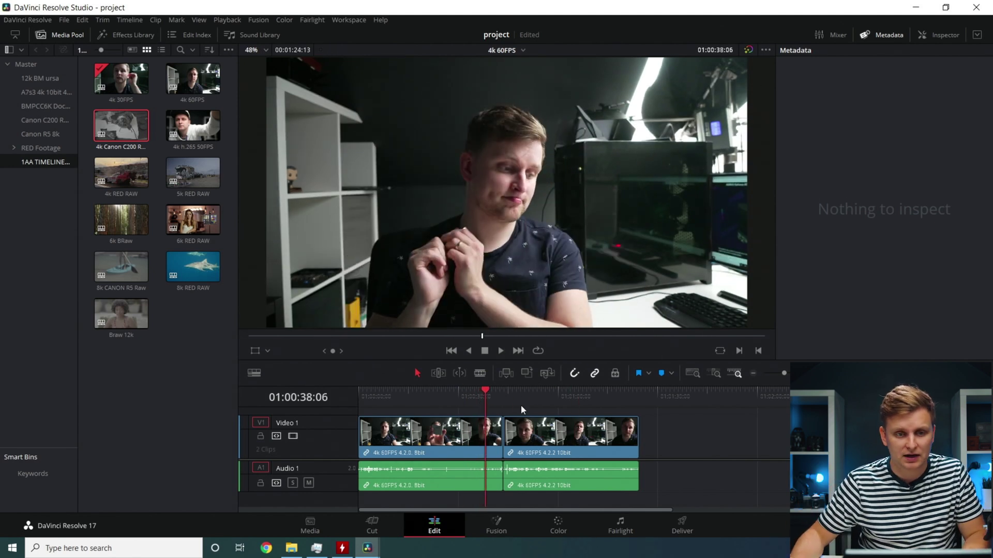
pyautogui.moveTo(544, 392)
pyautogui.mouseDown()
pyautogui.moveTo(559, 391)
pyautogui.moveTo(545, 392)
pyautogui.mouseUp()
# Step: Open the 4k h.265 50FPS timeline, play its first clip, and check the NVIDIA GPU load in Task Manager
pyautogui.moveTo(194, 127); pyautogui.dragTo(364, 431)
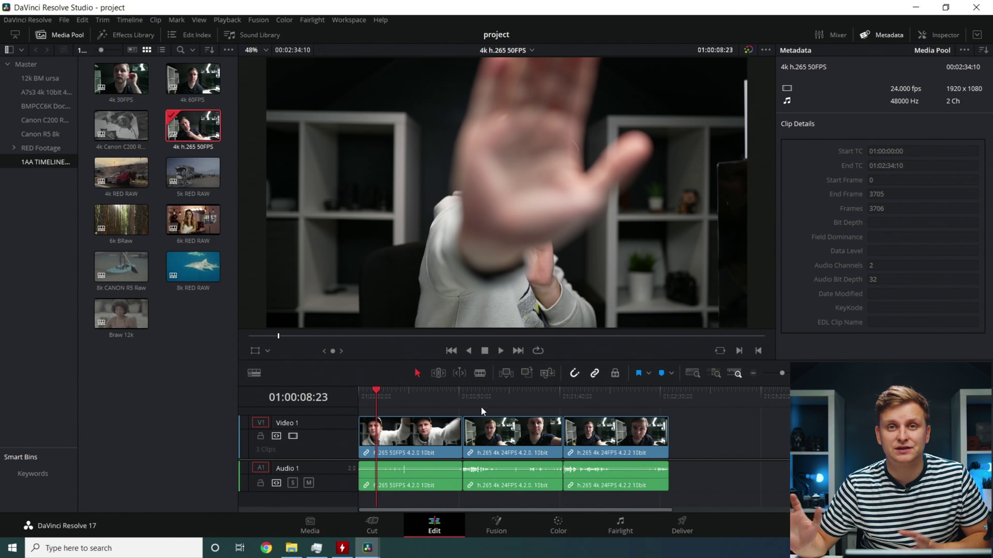
pyautogui.moveTo(421, 394); pyautogui.dragTo(399, 394)
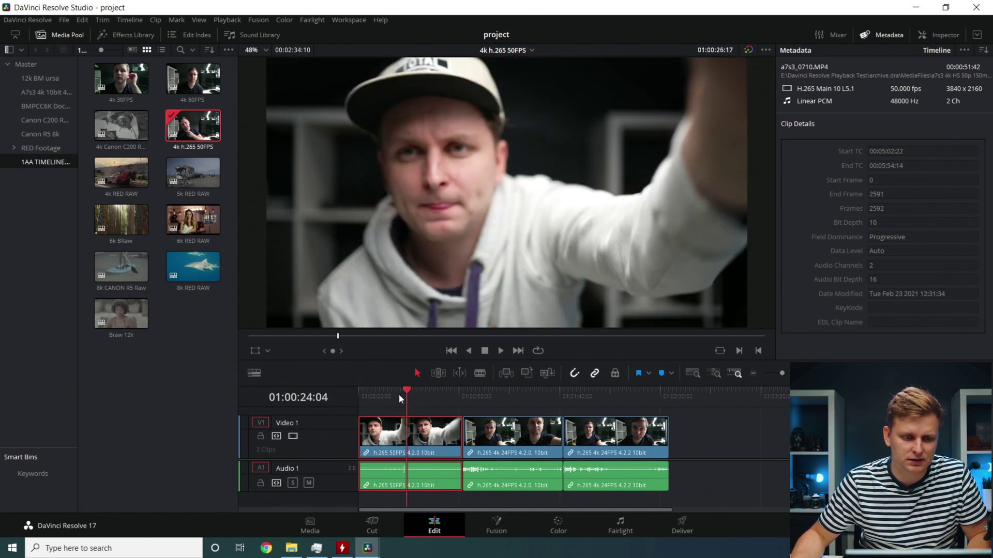
pyautogui.press('space')
pyautogui.click(318, 549)
pyautogui.click(578, 319)
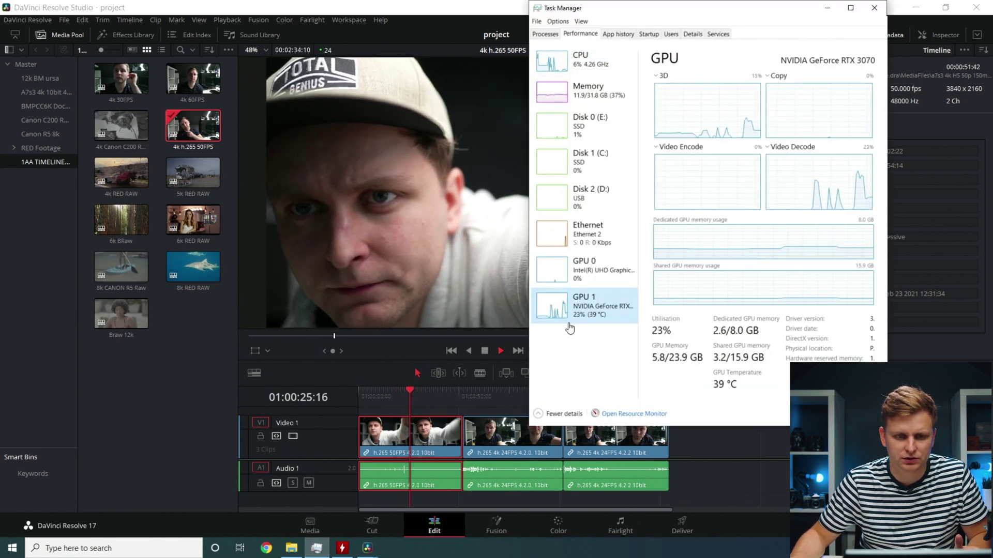
pyautogui.click(739, 487)
# Step: Test playback of the h.265 4k 24FPS 4.2.0 10bit clip, scrub to the 4.2.2 10bit clip and play it
pyautogui.click(473, 391)
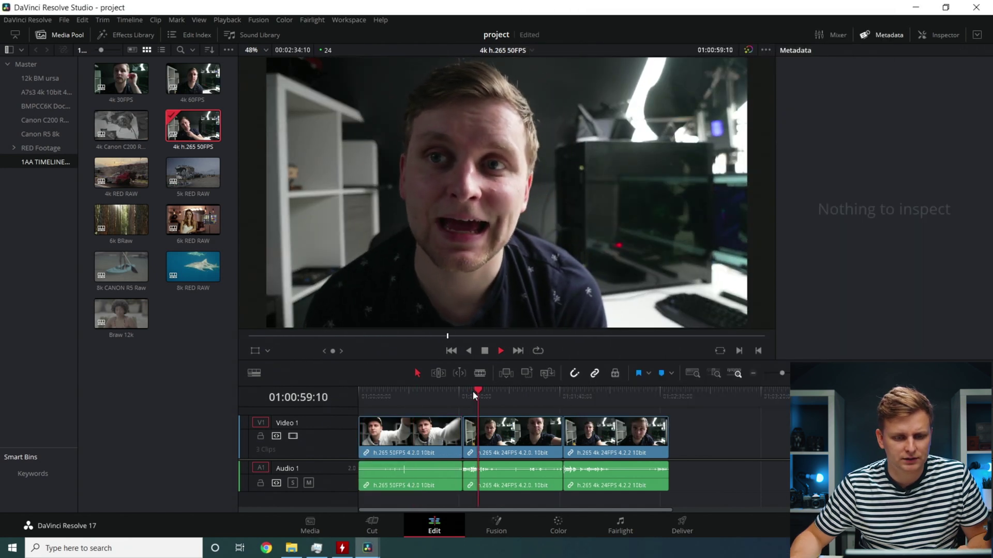
pyautogui.moveTo(480, 390); pyautogui.dragTo(564, 392)
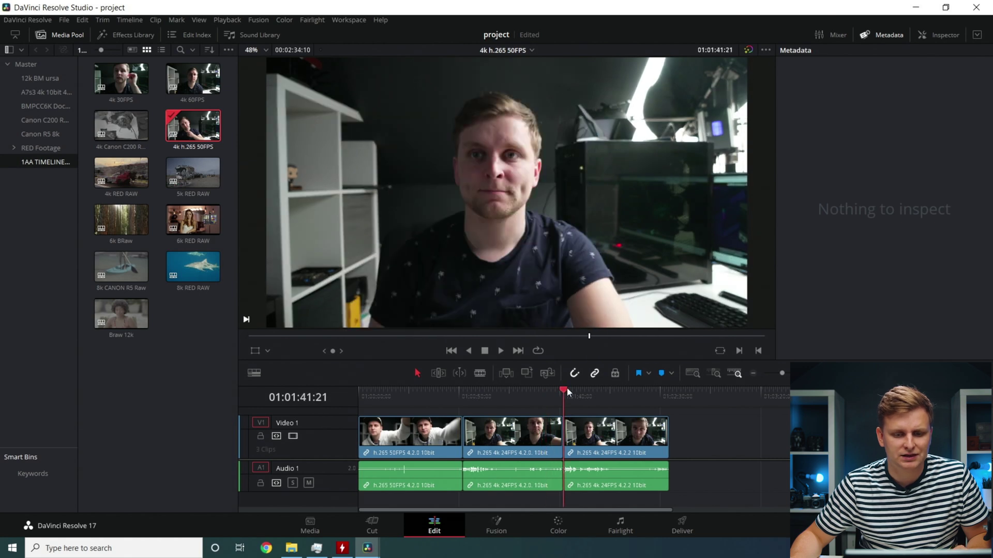
pyautogui.press('space')
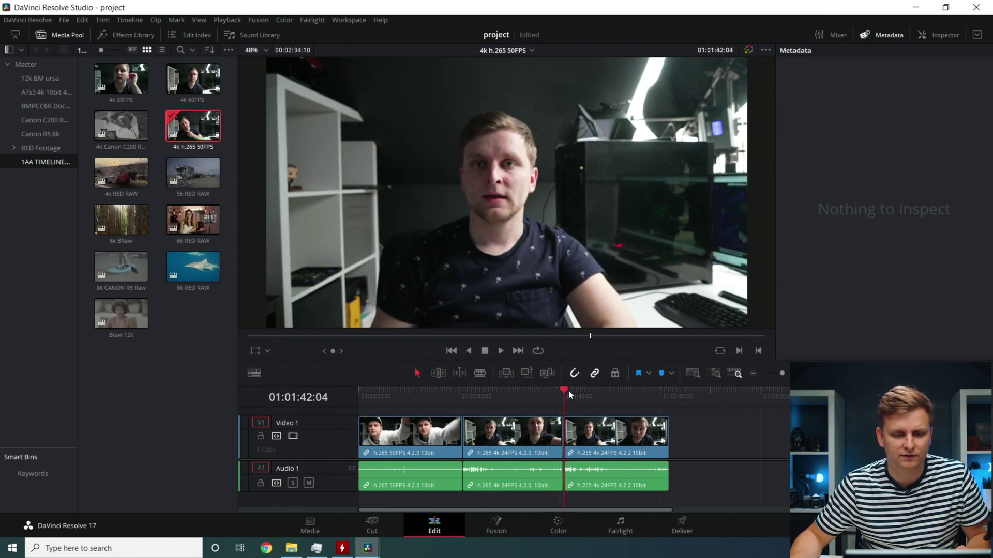
# Step: Check hardware temperatures in HWMonitor and the Intel GPU 0 activity in Task Manager during playback
pyautogui.click(343, 548)
pyautogui.click(316, 549)
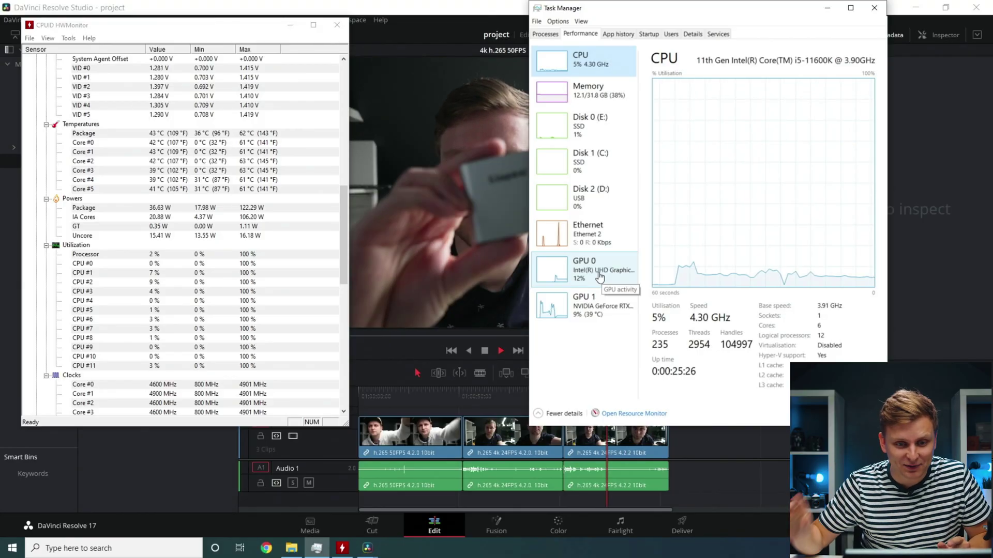
pyautogui.click(603, 272)
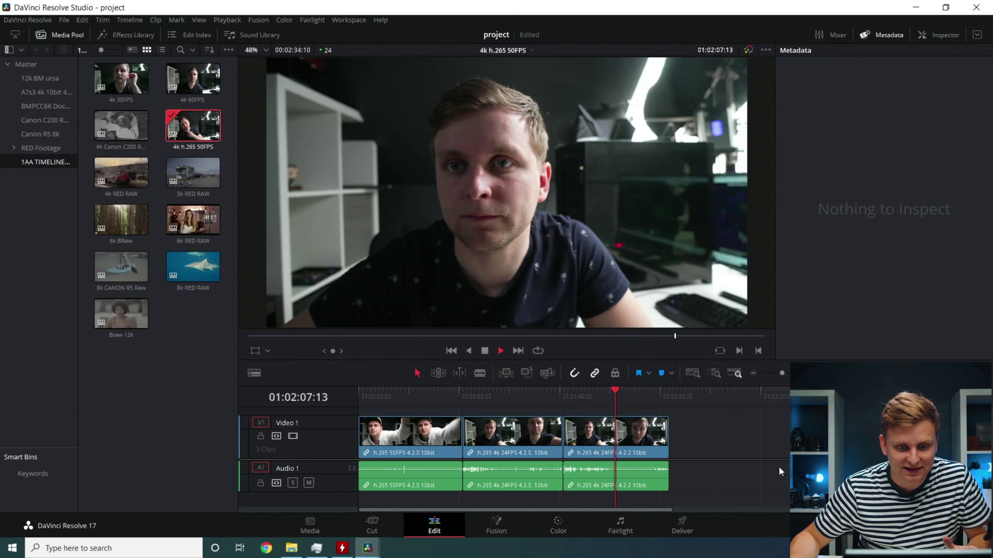
# Step: Replay the h.265 4.2.2 10bit clip from near its start and recheck the Intel GPU's Video Decode load in Task Manager
pyautogui.click(574, 389)
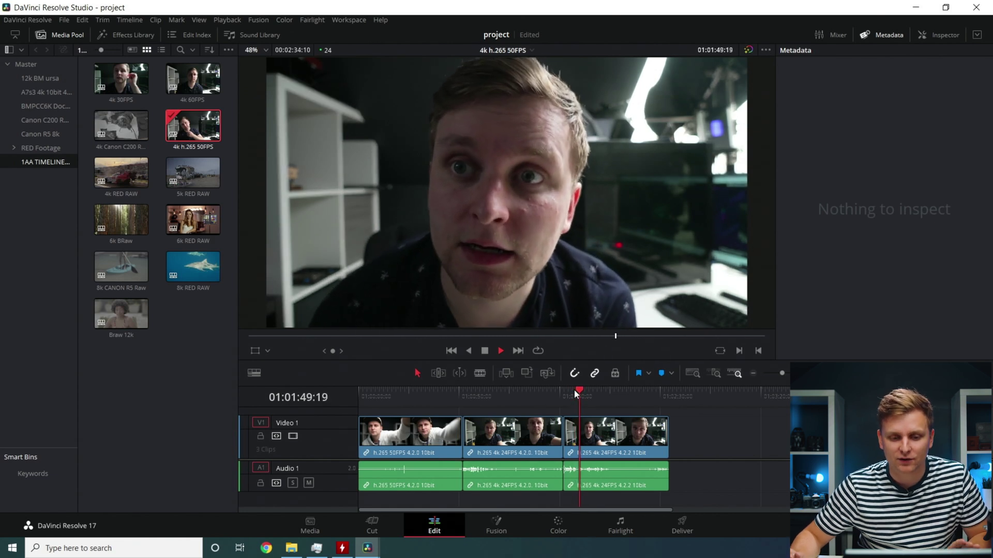
pyautogui.click(316, 548)
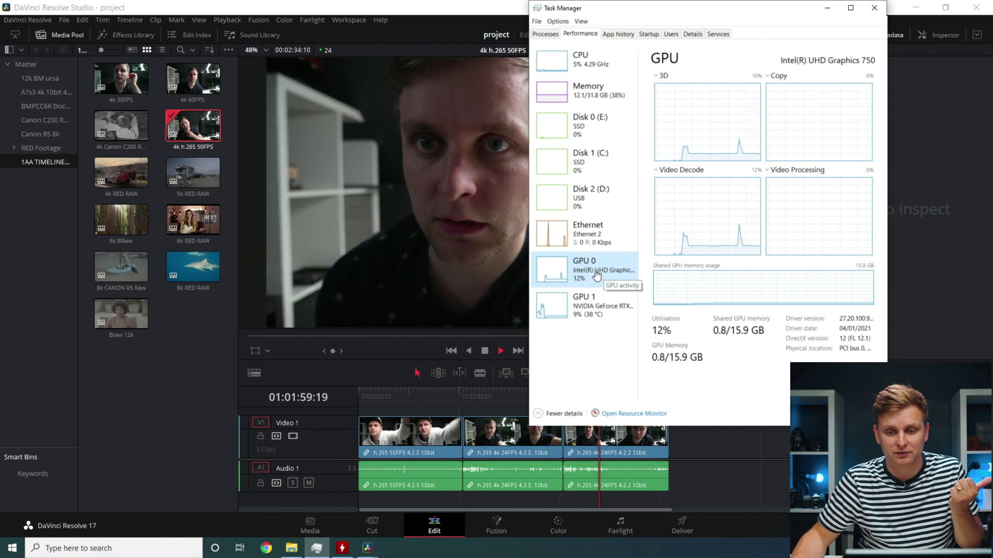
pyautogui.click(706, 474)
# Step: Scrub back to the h.265 50FPS clip at about 01:00:06 and play it
pyautogui.moveTo(612, 397); pyautogui.dragTo(373, 399)
pyautogui.press('space')
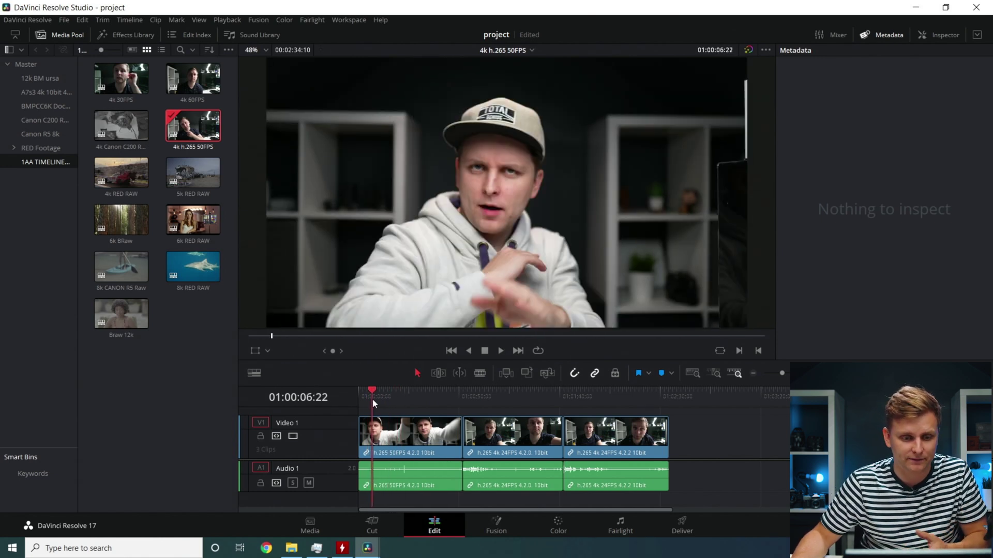
# Step: Scrub the h.265 50FPS clip to about 01:00:10, play it and check the NVIDIA GPU 1 activity in Task Manager
pyautogui.moveTo(372, 399); pyautogui.dragTo(387, 491)
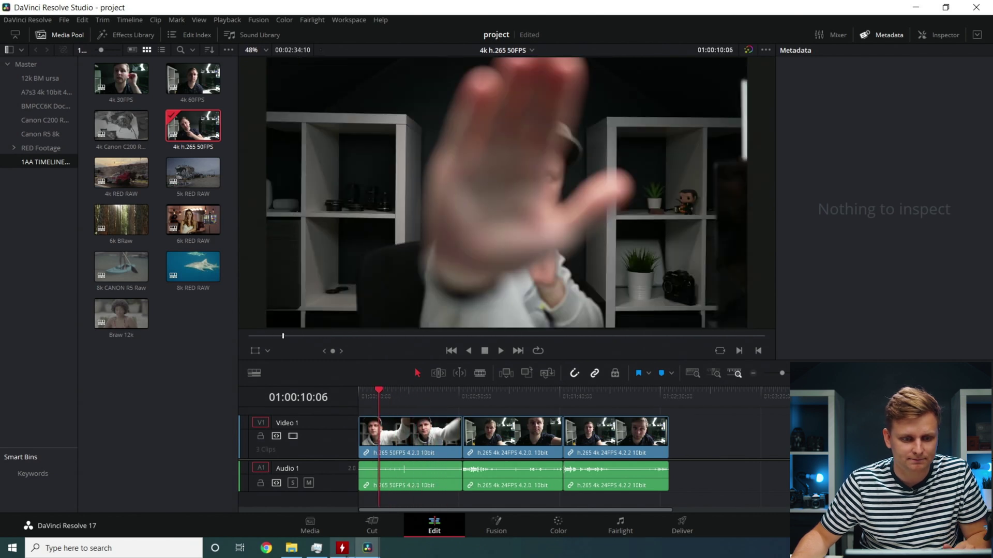
pyautogui.click(320, 551)
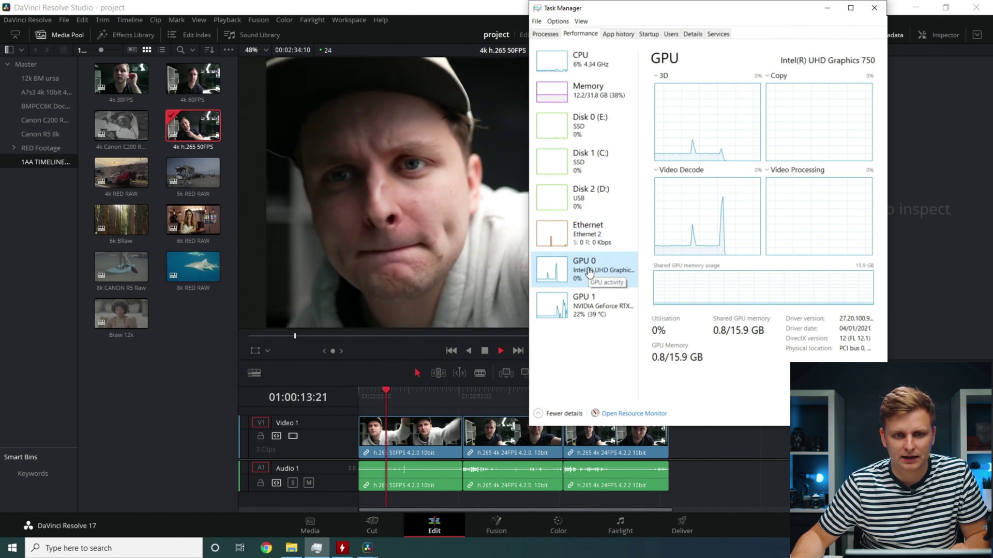
pyautogui.click(580, 303)
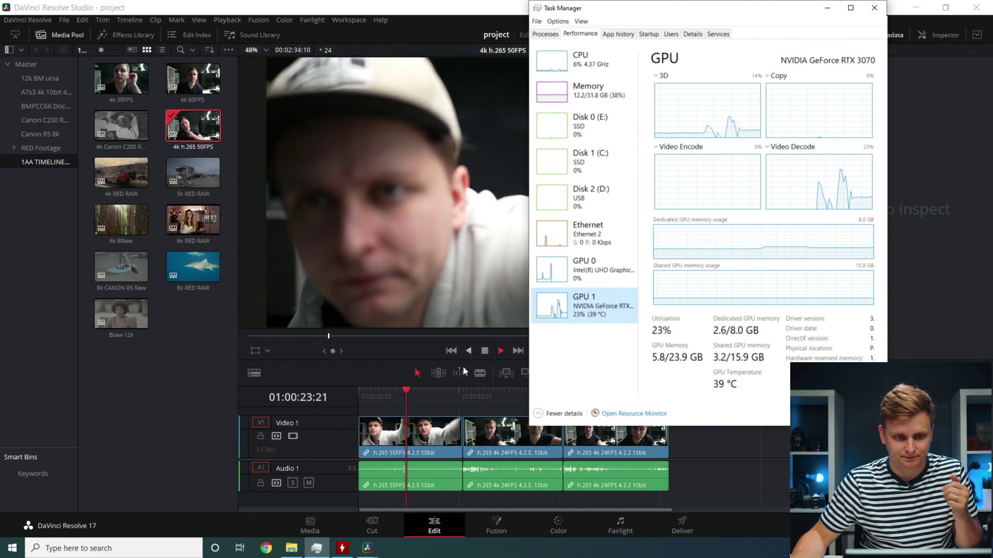
# Step: Play the h.265 4k 24FPS 4.2.0 10bit clip from about 01:01:03 and check the NVIDIA GPU load in Task Manager
pyautogui.click(470, 385)
pyautogui.click(475, 392)
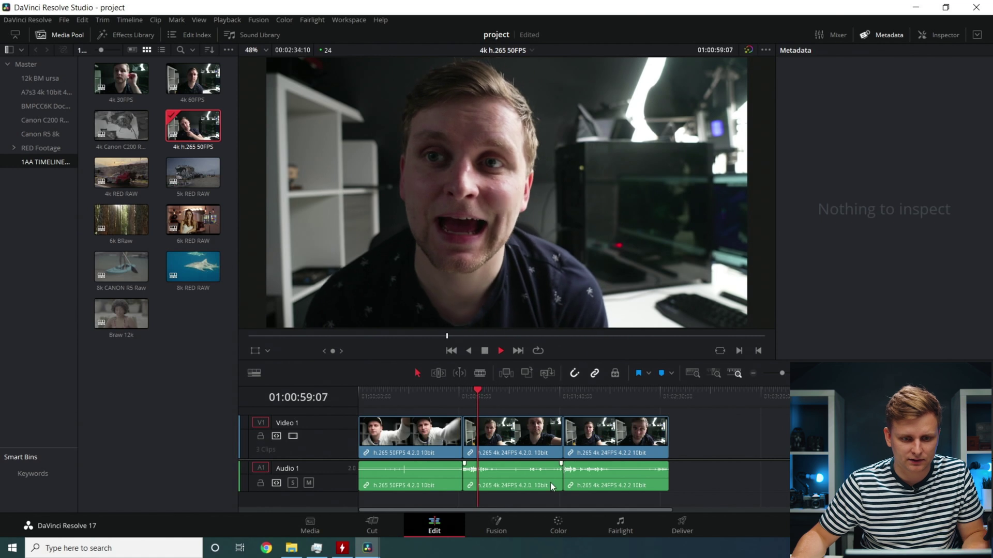
pyautogui.moveTo(497, 393)
pyautogui.mouseDown()
pyautogui.moveTo(536, 389)
pyautogui.moveTo(398, 386)
pyautogui.moveTo(476, 387)
pyautogui.moveTo(488, 395)
pyautogui.moveTo(476, 396)
pyautogui.moveTo(503, 398)
pyautogui.moveTo(467, 399)
pyautogui.moveTo(485, 402)
pyautogui.mouseUp()
pyautogui.press('space')
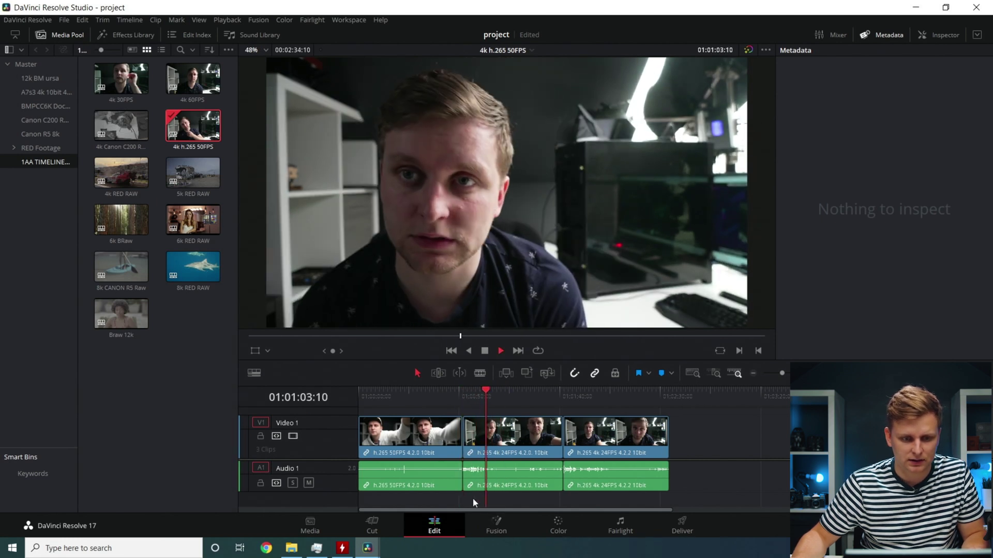
pyautogui.hotkey('ctrl', 'shift', 'Escape')
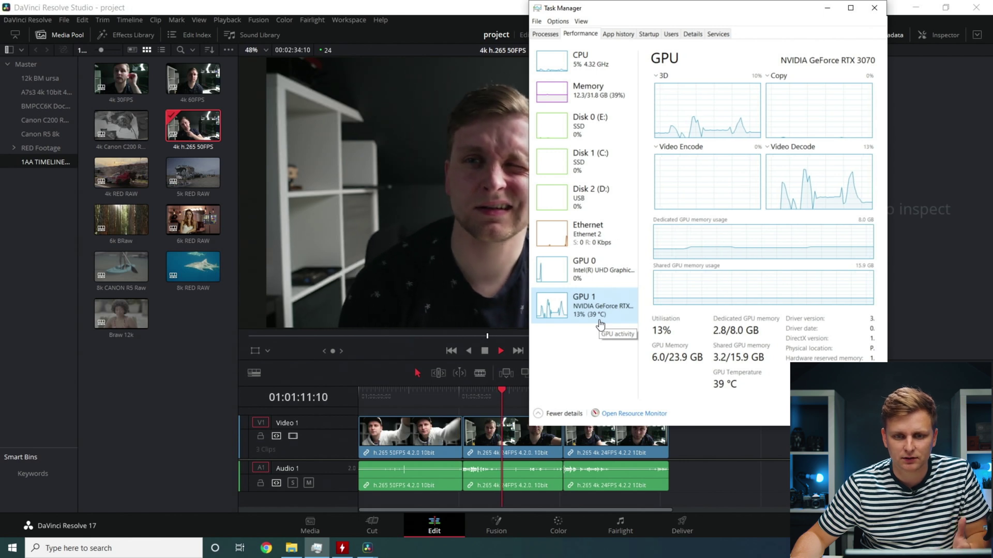
# Step: Play the h.265 4k 24FPS 4.2.2 10bit clip from its first part and check the Intel GPU 0 activity in Task Manager
pyautogui.click(759, 495)
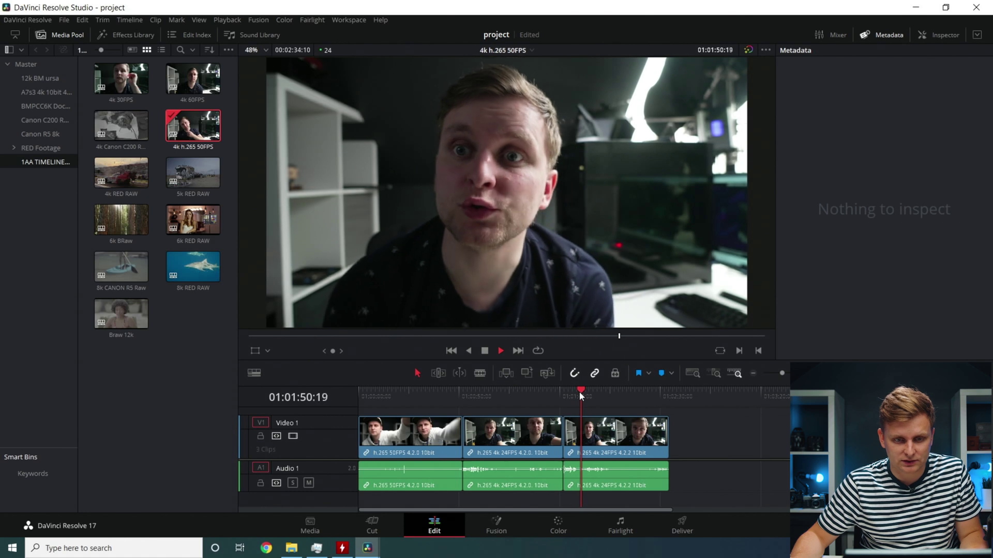
pyautogui.hotkey('alt', 'Tab')
pyautogui.click(584, 267)
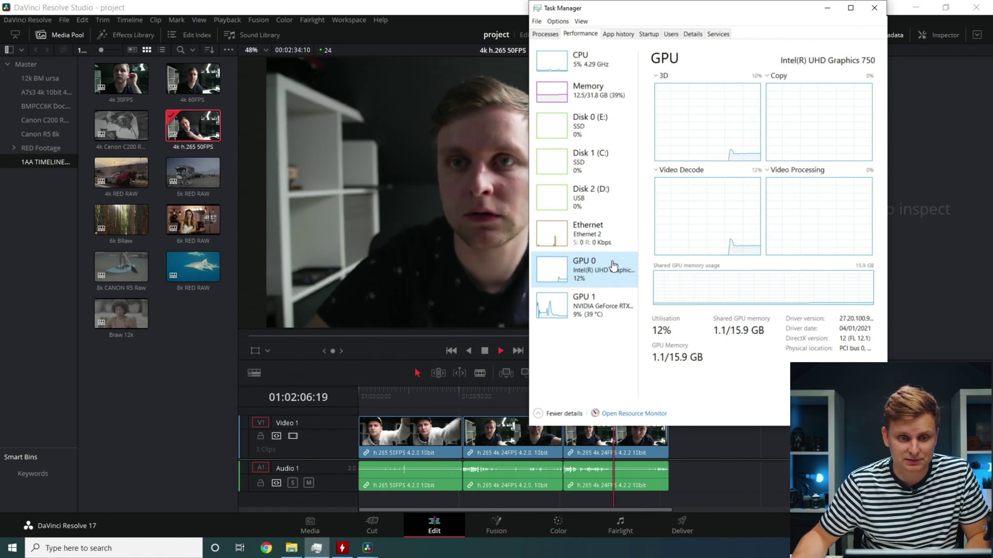
# Step: Scrub the 4.2.2 10bit clip back to about 01:01:54, replay it and scrub further through it
pyautogui.click(727, 482)
pyautogui.press('space')
pyautogui.moveTo(616, 395); pyautogui.dragTo(588, 399)
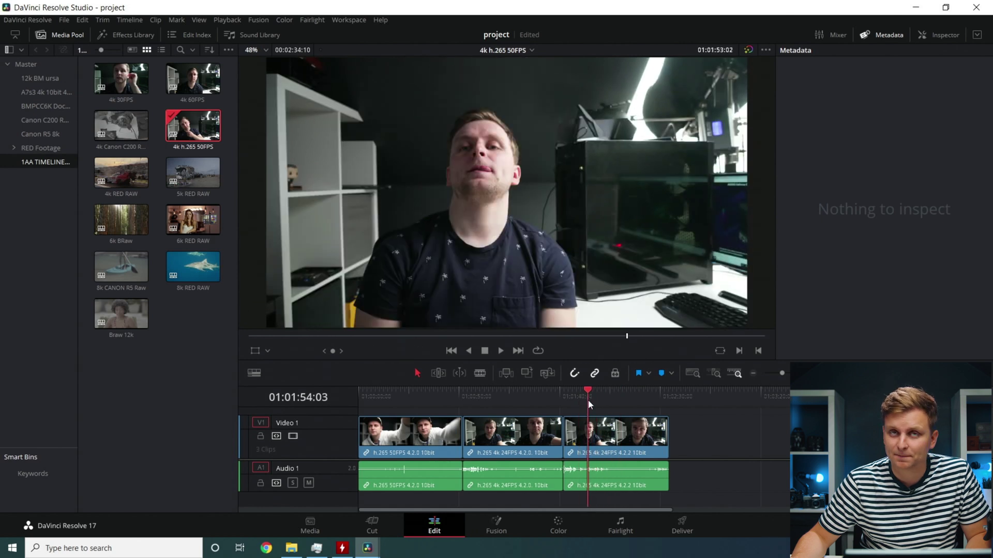
pyautogui.press('space')
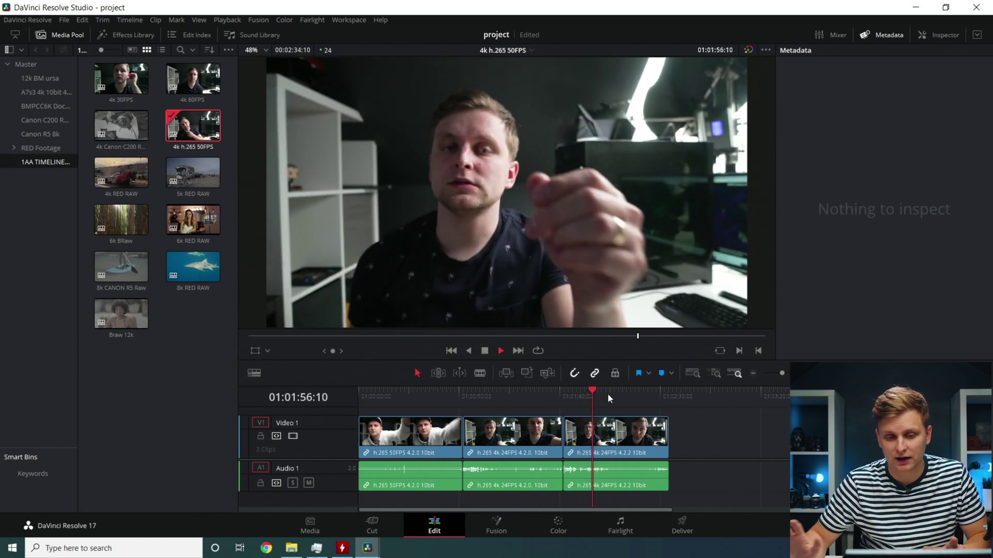
pyautogui.moveTo(608, 393); pyautogui.dragTo(608, 450)
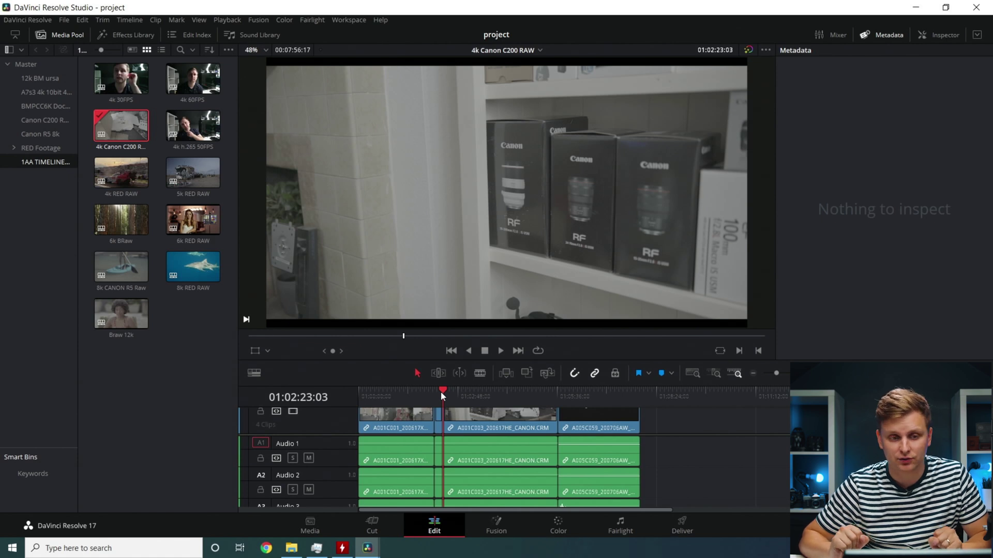
# Step: Show the clip details of A001C003_200617HE_CANON.CRM, play it and check the NVIDIA GPU and CPU load in Task Manager
pyautogui.click(473, 424)
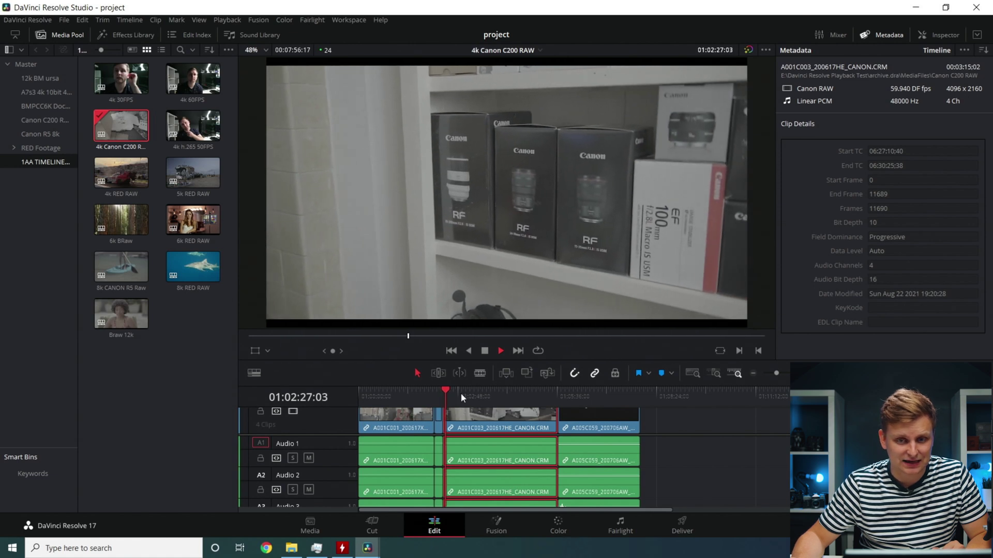
pyautogui.click(318, 549)
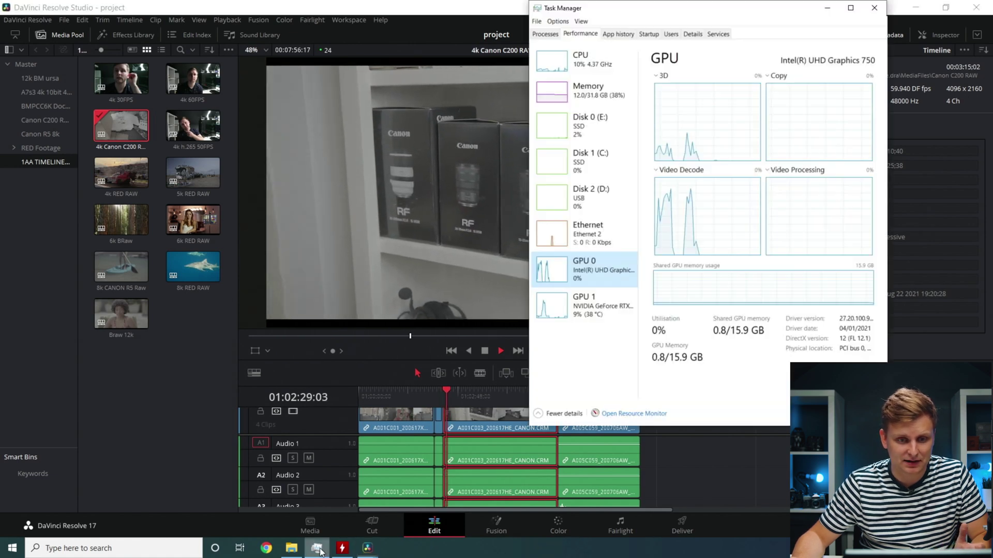
pyautogui.click(611, 321)
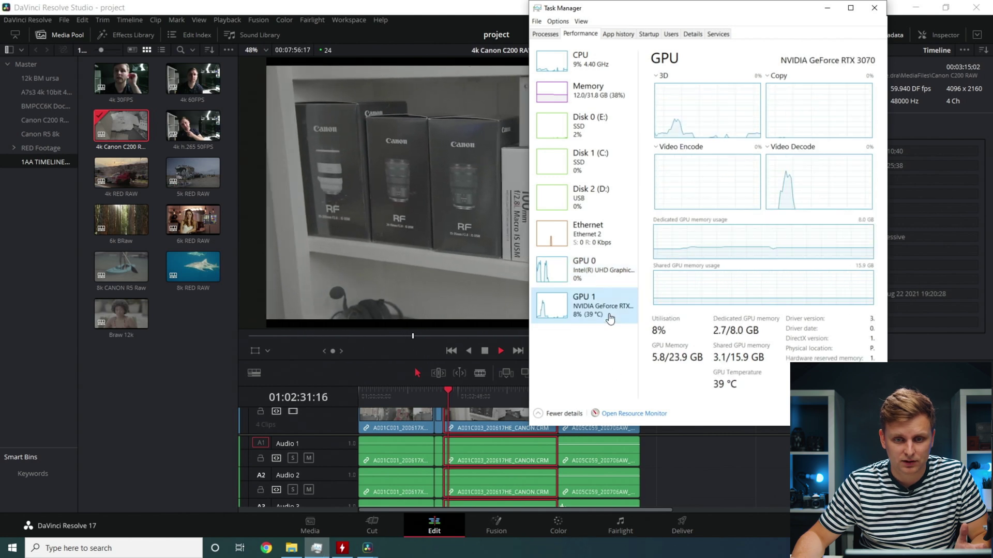
pyautogui.click(607, 63)
pyautogui.click(646, 516)
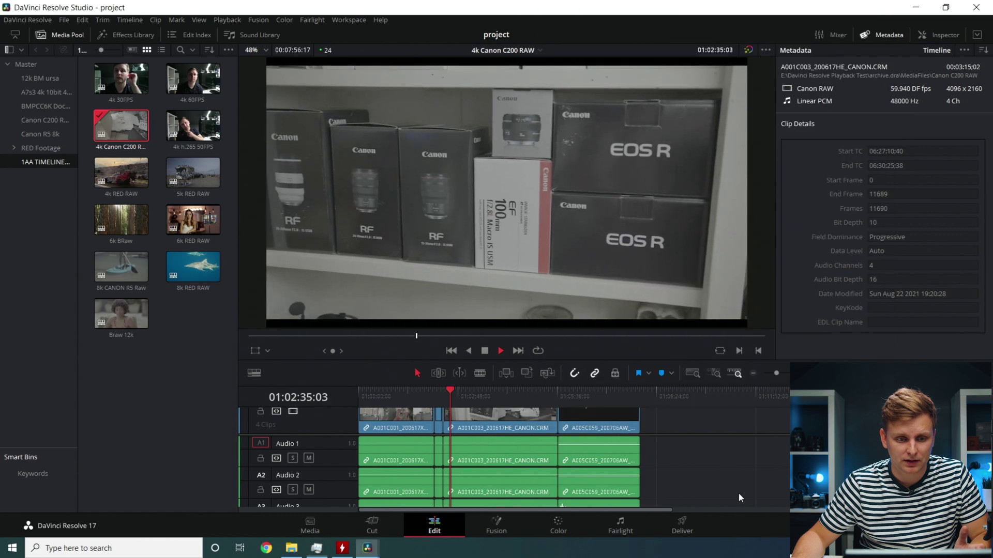
# Step: Play the Canon RAW clip from about 01:03:45 and bring the overlaid clip on the upper video track into view
pyautogui.moveTo(448, 390); pyautogui.dragTo(491, 427)
pyautogui.press('space')
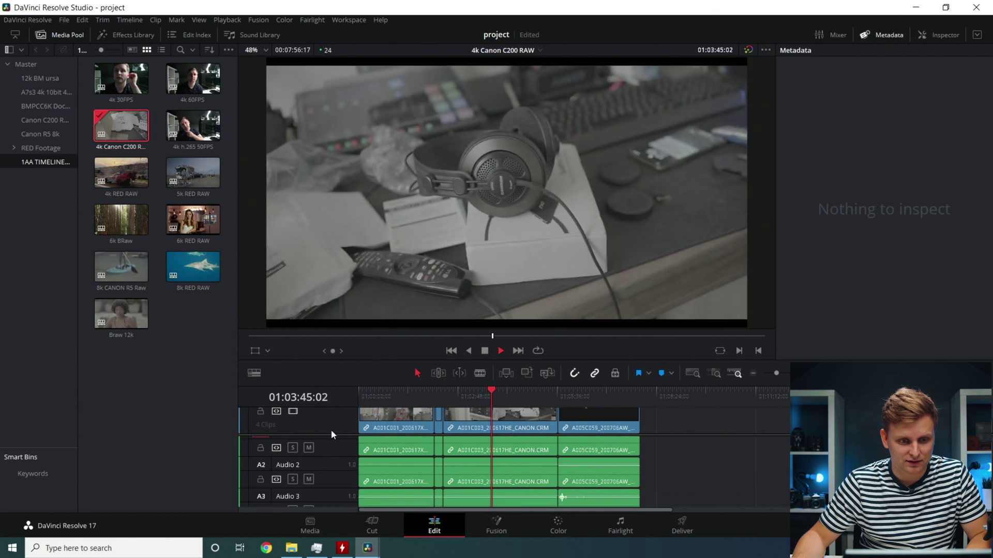
pyautogui.scroll(3, 331, 430)
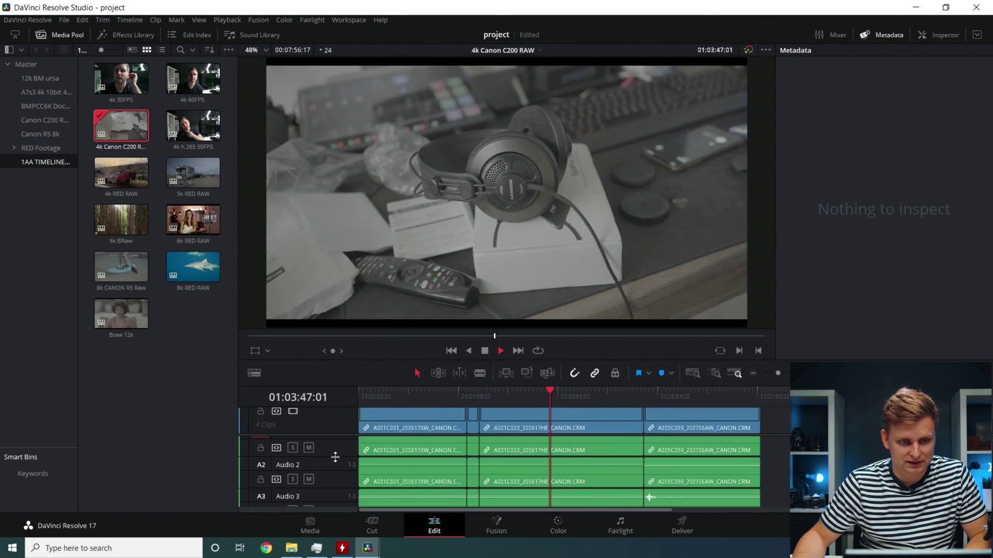
pyautogui.hscroll(3, 335, 457)
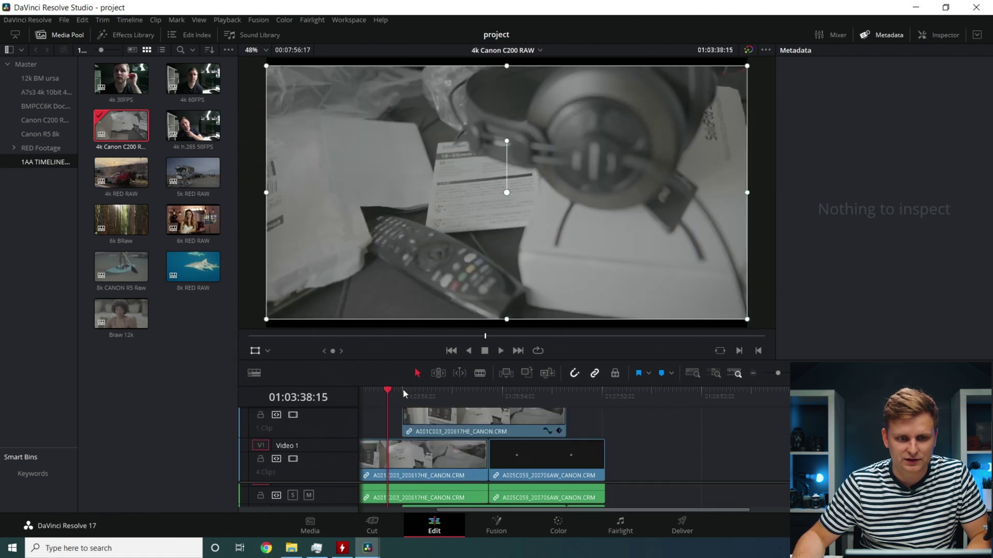
# Step: Test playback from about 01:03:38 towards the overlaid Canon RAW clip and scrub the picture-in-picture section near 01:10:32
pyautogui.press('space')
pyautogui.press('space')
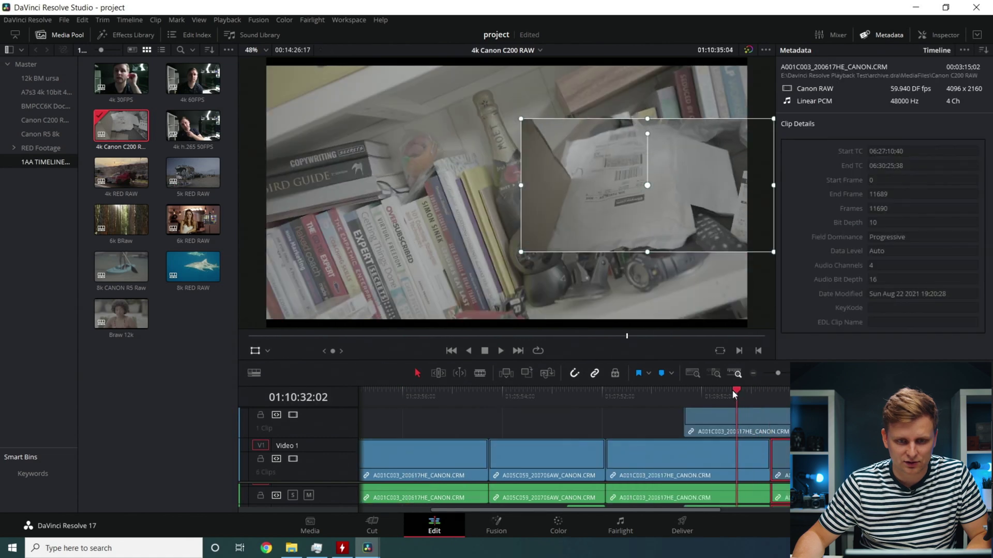
pyautogui.moveTo(732, 390)
pyautogui.mouseDown()
pyautogui.moveTo(752, 396)
pyautogui.moveTo(733, 400)
pyautogui.moveTo(772, 402)
pyautogui.moveTo(735, 406)
pyautogui.mouseUp()
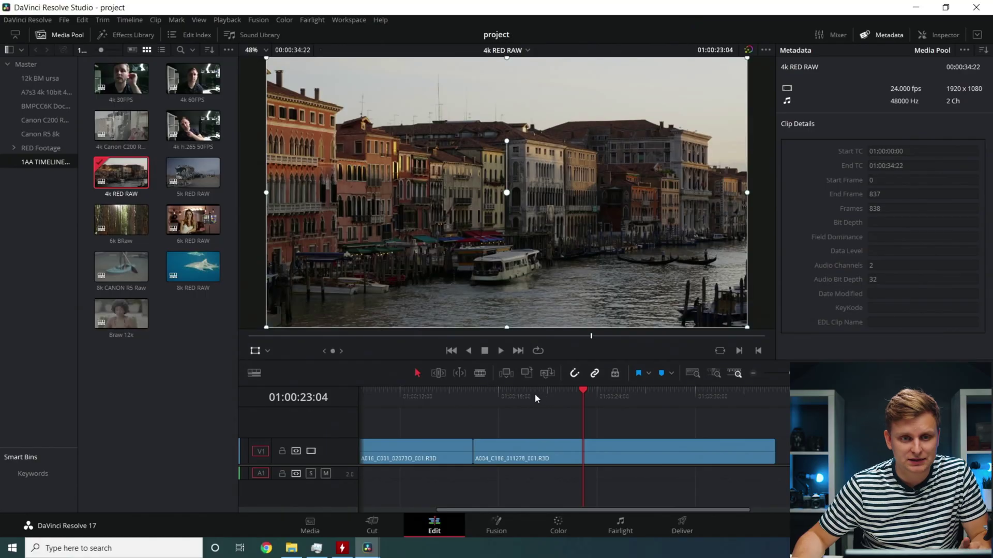
# Step: In the 4k RED RAW timeline, return the playhead to the start and play the A016_C001 race car clip with its details shown
pyautogui.hscroll(-5, 530, 393)
pyautogui.click(532, 445)
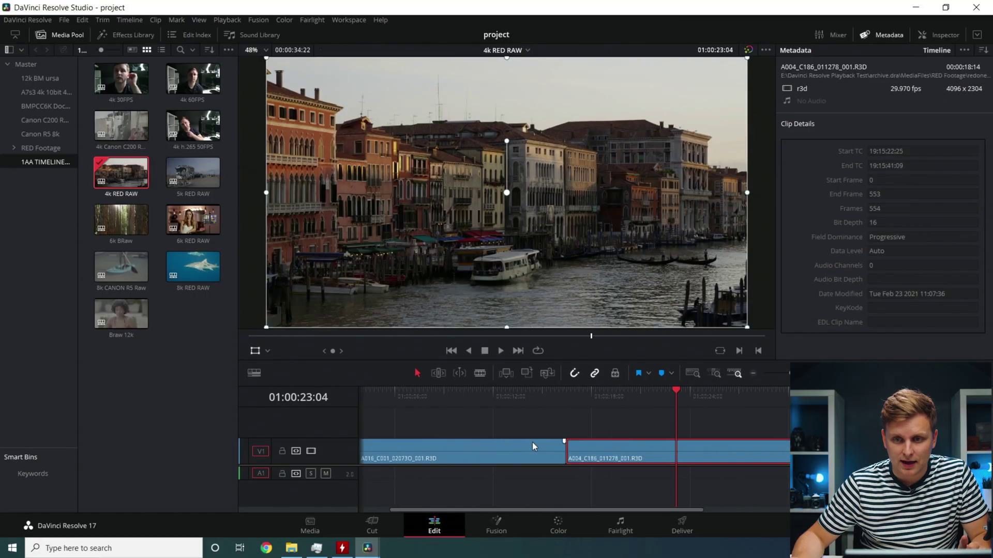
pyautogui.moveTo(536, 391); pyautogui.dragTo(349, 394)
pyautogui.click(459, 441)
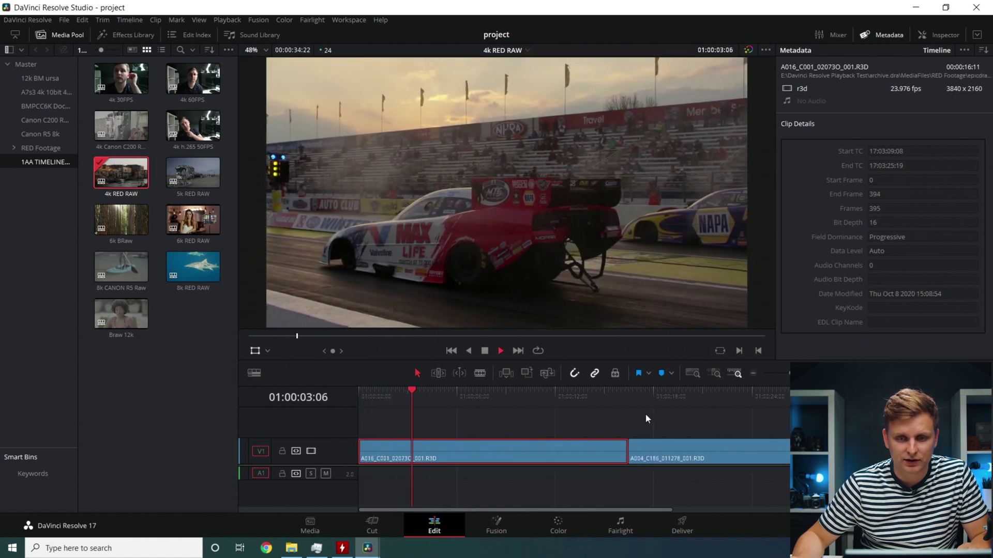
# Step: Compare the resolution and frame rate of the two 4k RED clips, and check the CPU load in Task Manager during playback
pyautogui.click(681, 454)
pyautogui.click(517, 452)
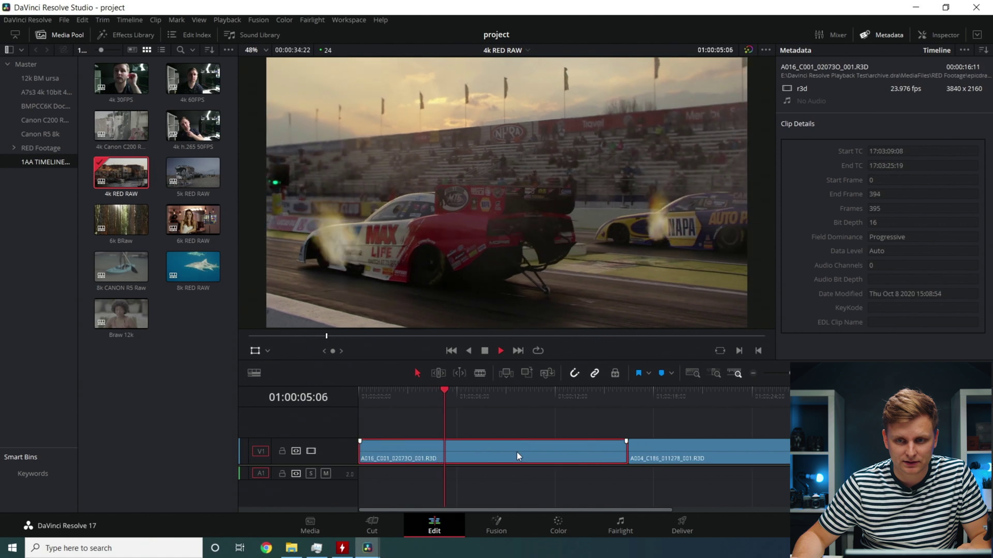
pyautogui.click(683, 448)
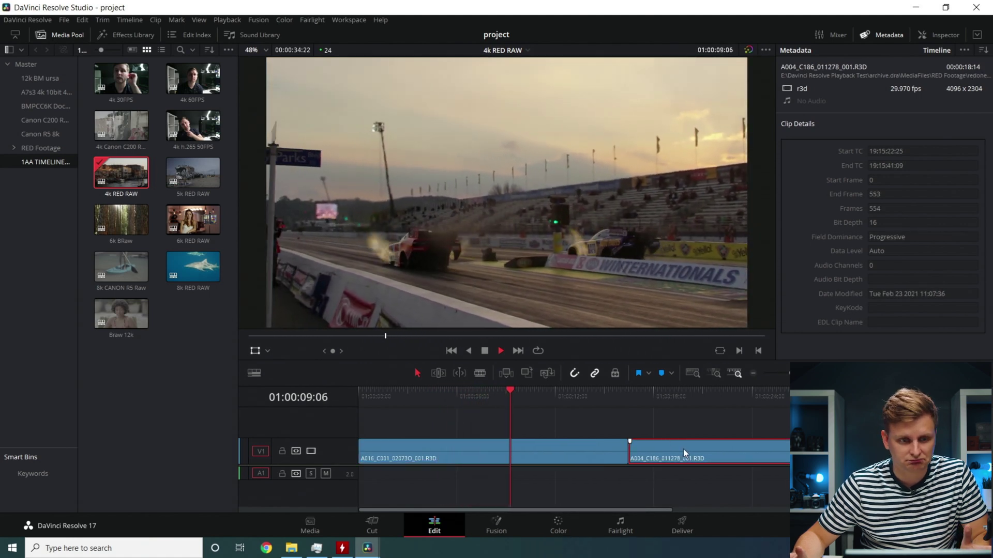
pyautogui.click(318, 548)
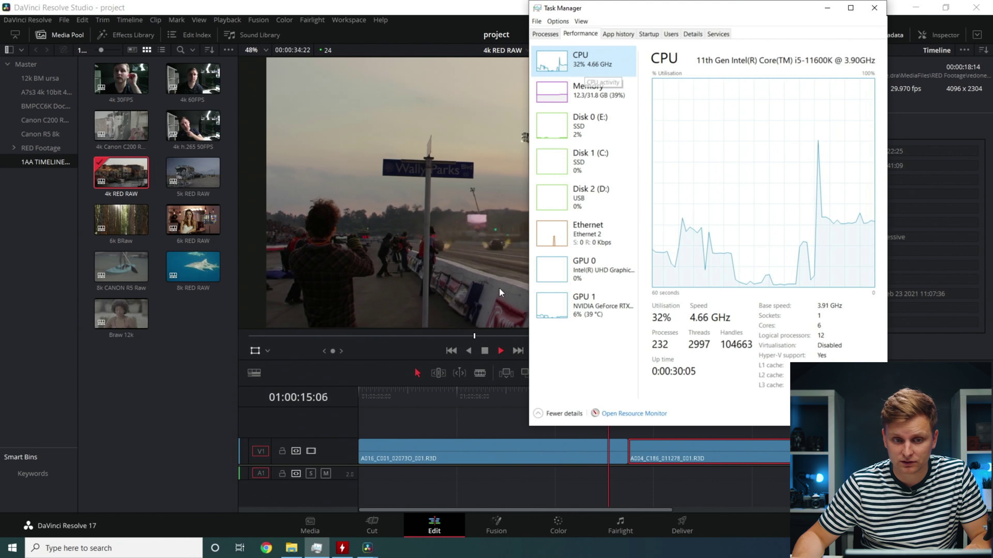
pyautogui.click(490, 412)
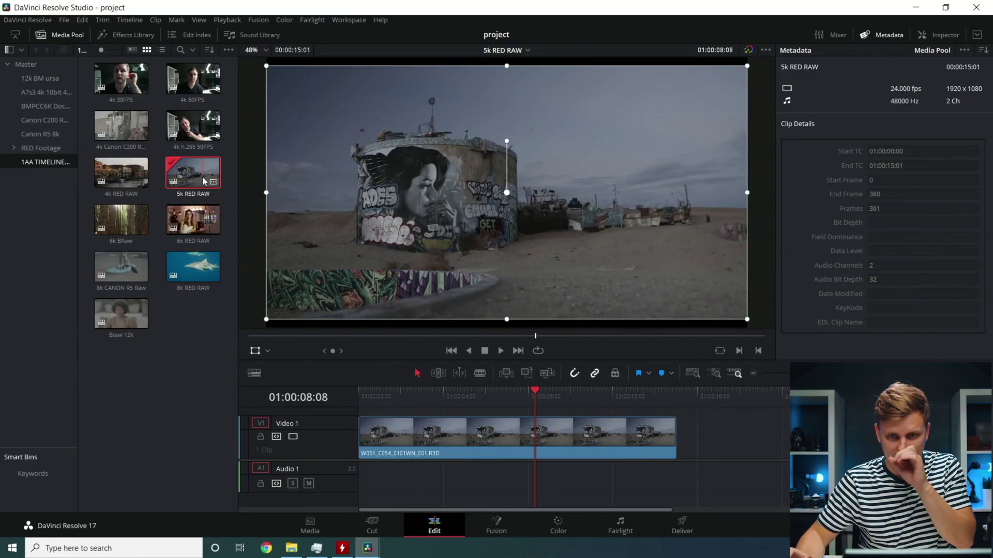
# Step: Show the details of the 5k RED RAW clip, play it from the start and check the CPU load in Task Manager
pyautogui.click(485, 425)
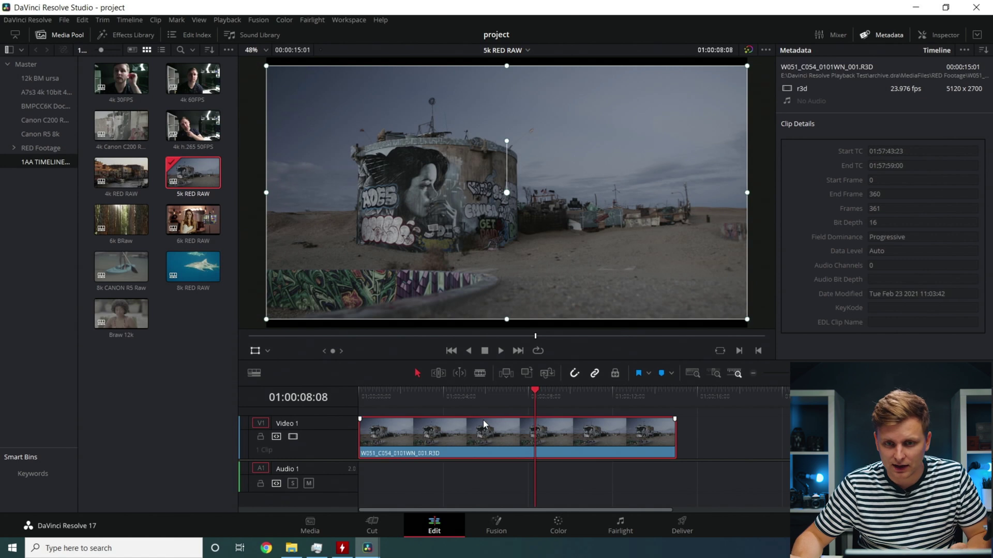
pyautogui.press('Home')
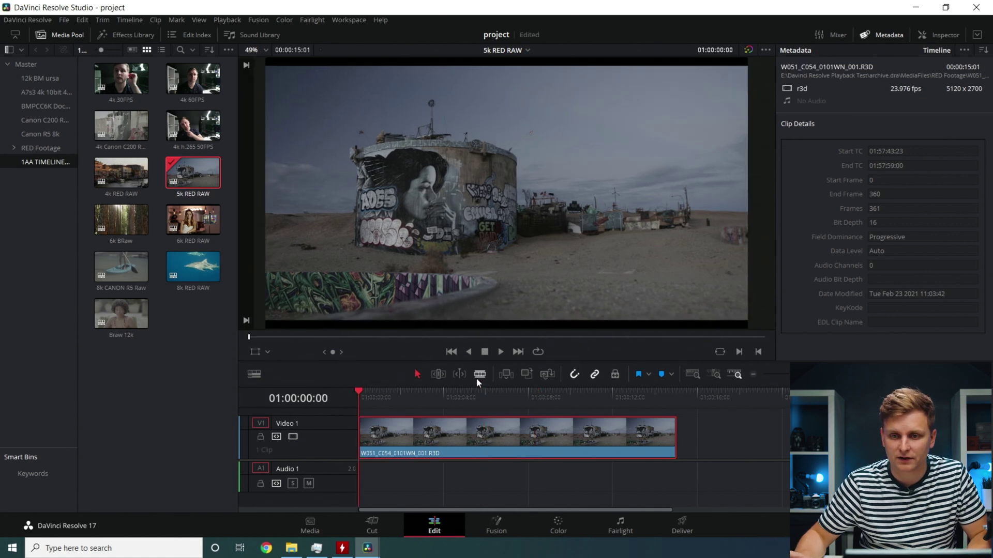
pyautogui.press('space')
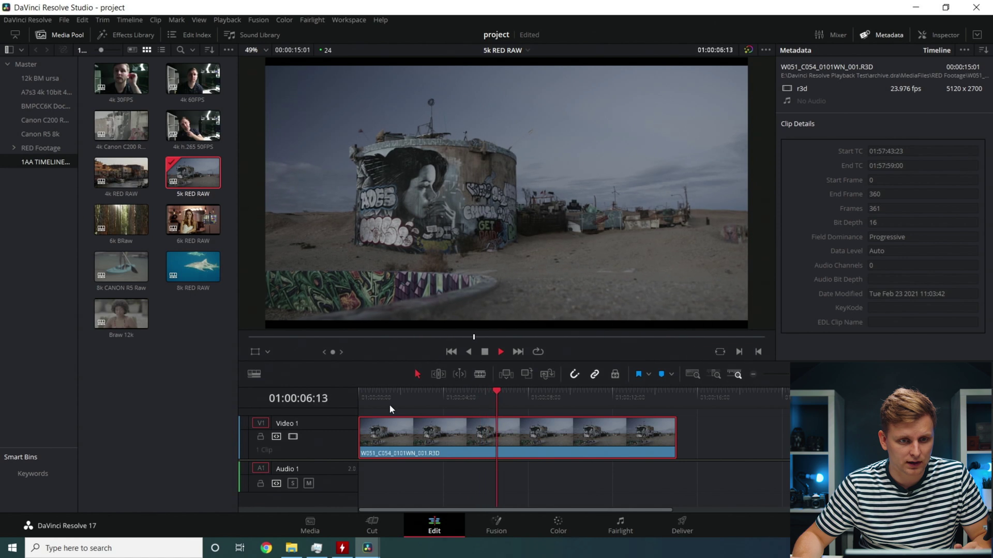
pyautogui.click(317, 549)
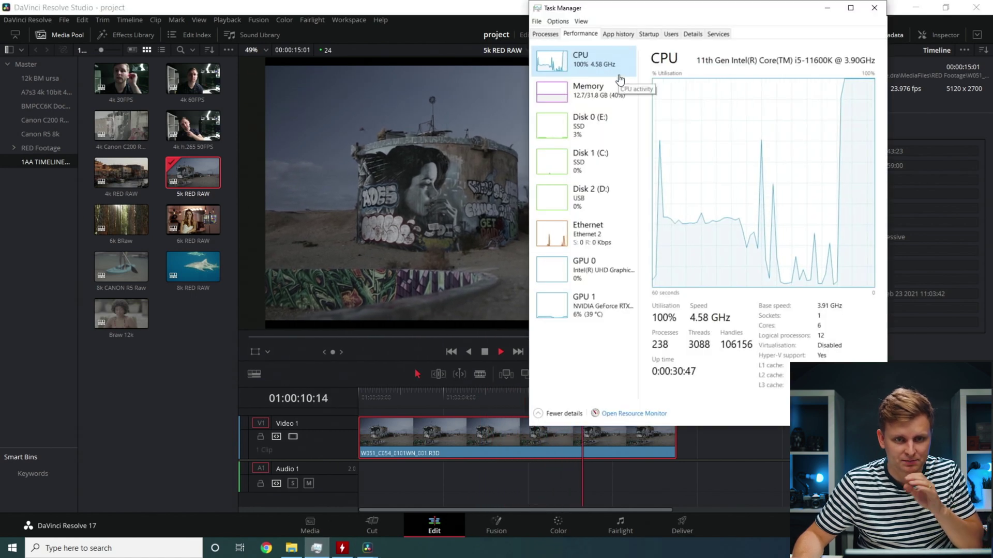
pyautogui.click(777, 468)
# Step: Scrub back and forth through the 5k RED clip, replay it from about 01:00:01 and recheck the CPU graph in Task Manager
pyautogui.moveTo(600, 386); pyautogui.dragTo(438, 386)
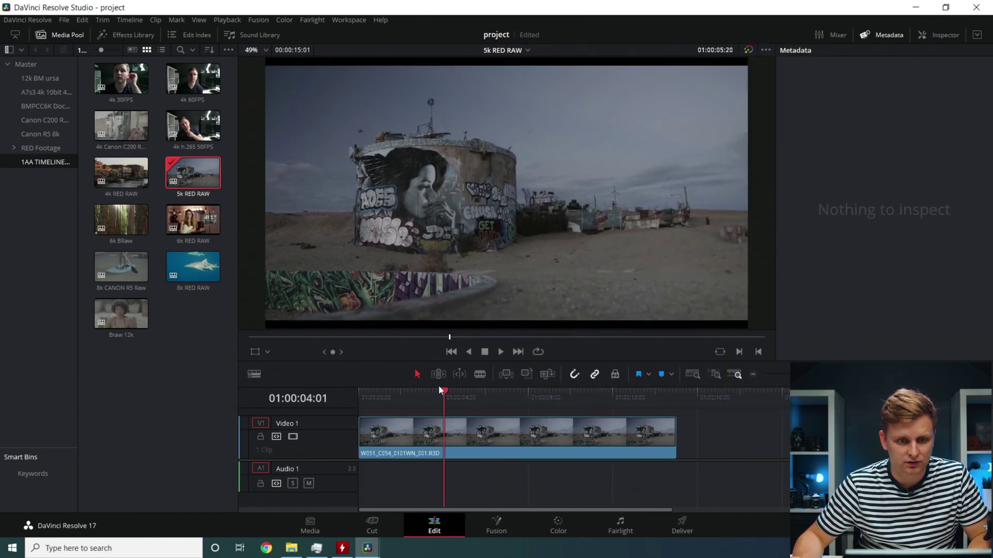
pyautogui.moveTo(377, 388); pyautogui.dragTo(495, 406)
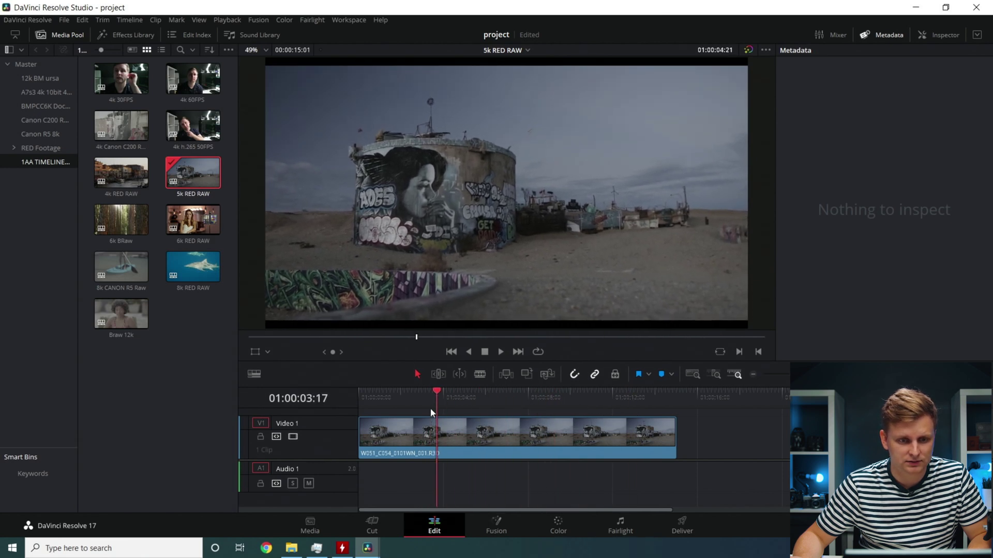
pyautogui.moveTo(434, 414); pyautogui.dragTo(382, 422)
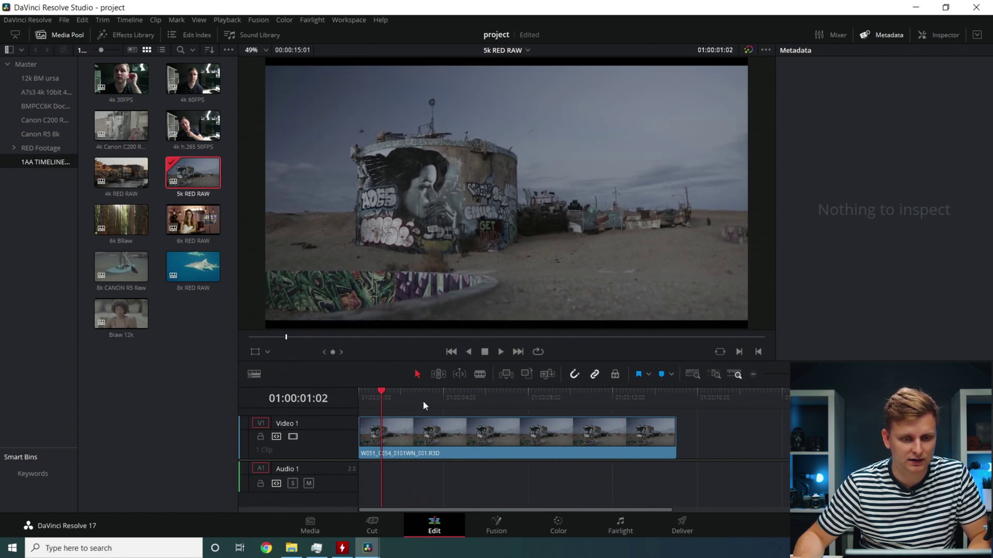
pyautogui.press('space')
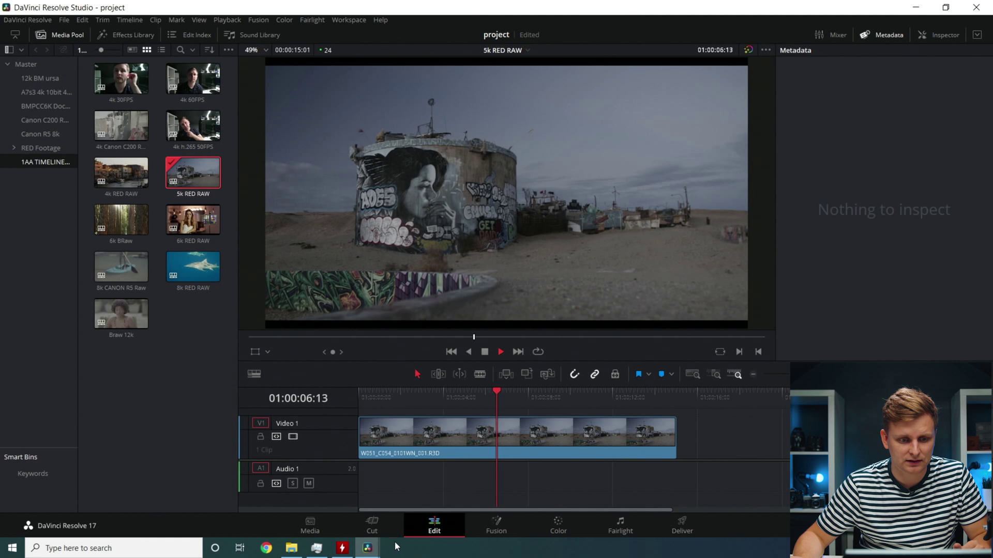
pyautogui.click(317, 548)
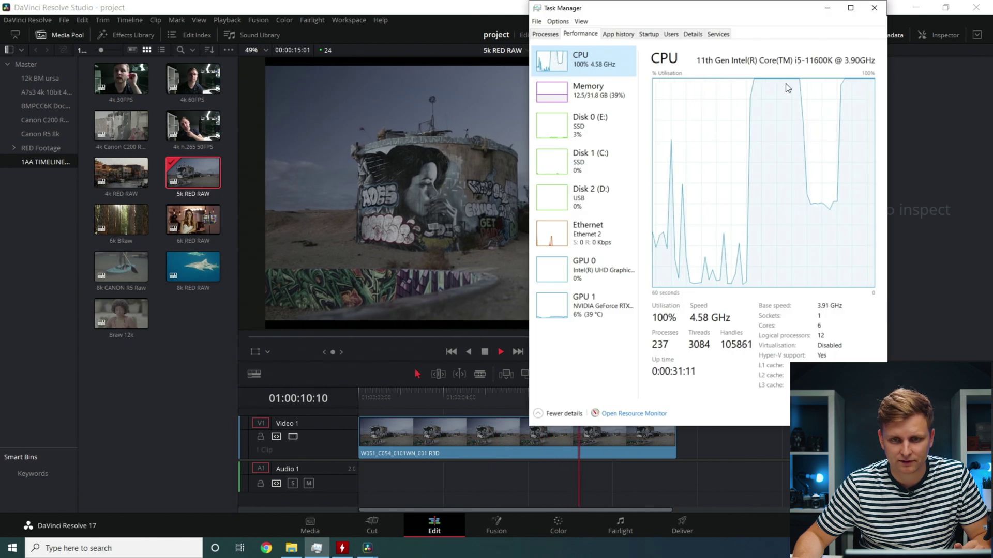
# Step: Finish checking the 5k RED CPU load, open the 6k BRaw timeline and play it from the start
pyautogui.click(342, 548)
pyautogui.click(342, 548)
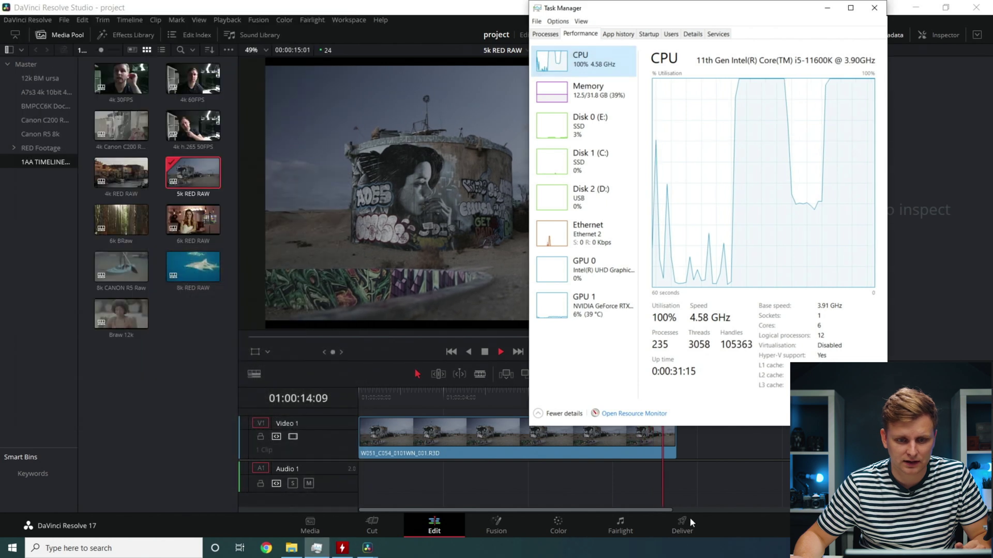
pyautogui.click(735, 495)
pyautogui.doubleClick(124, 212)
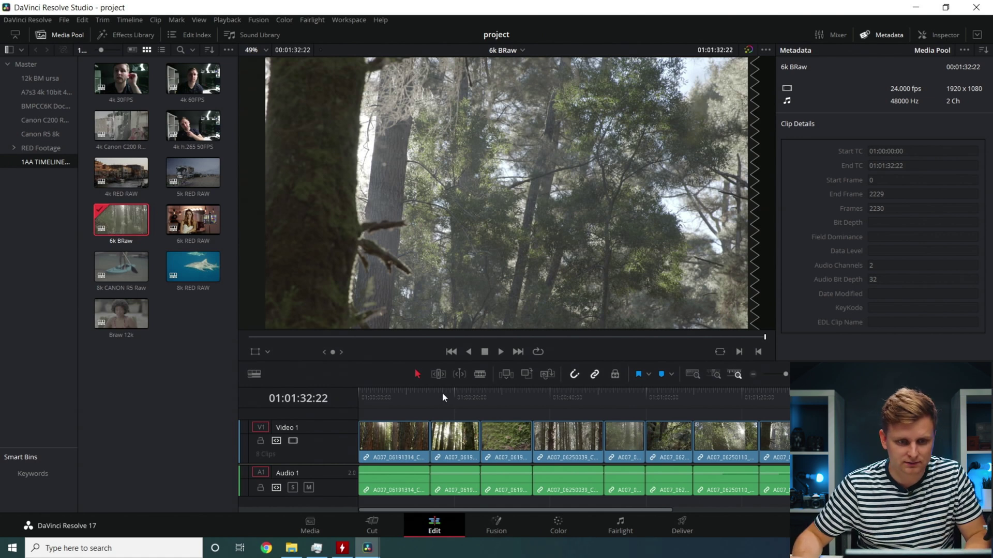
pyautogui.click(357, 390)
pyautogui.press('space')
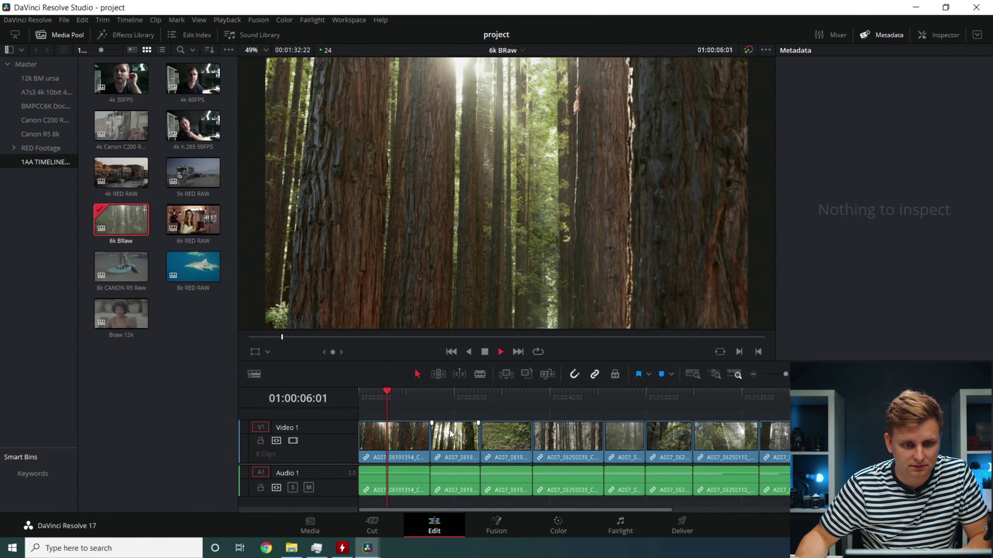
# Step: Play further into the 6k BRaw timeline, check the CPU load in Task Manager, and scrub through the remaining footage
pyautogui.moveTo(446, 395); pyautogui.dragTo(502, 430)
pyautogui.press('space')
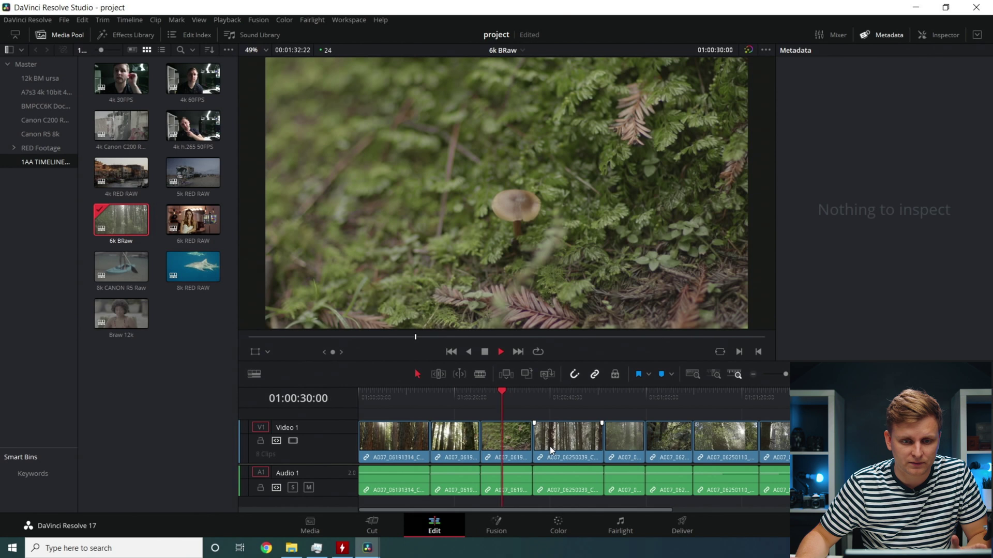
pyautogui.click(317, 553)
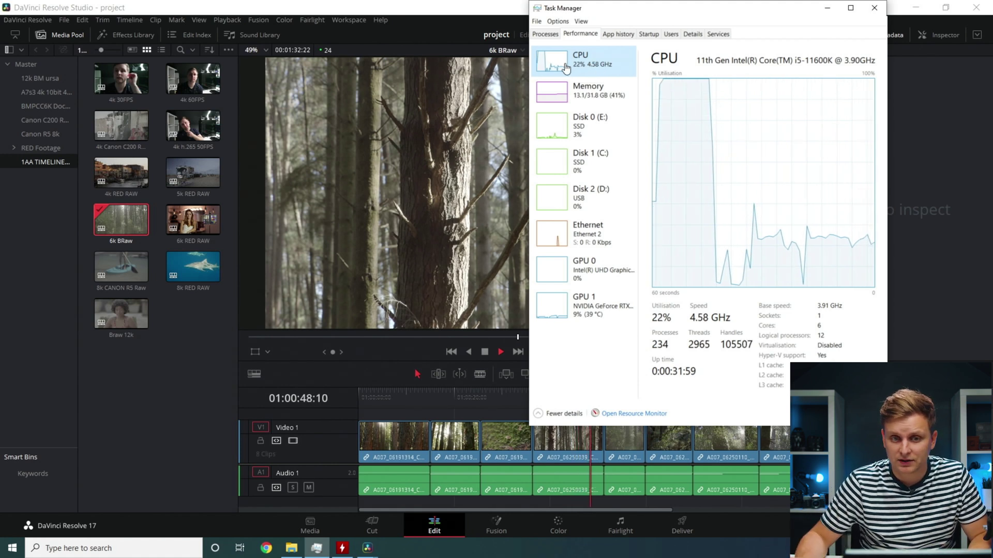
pyautogui.hotkey('alt', 'Tab')
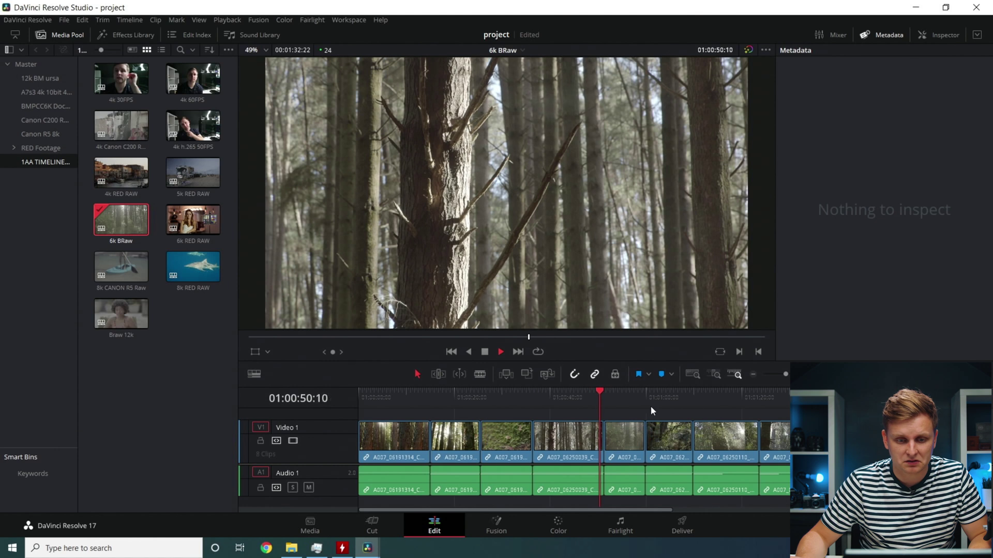
pyautogui.moveTo(615, 387)
pyautogui.mouseDown()
pyautogui.moveTo(659, 389)
pyautogui.moveTo(536, 388)
pyautogui.moveTo(608, 393)
pyautogui.mouseUp()
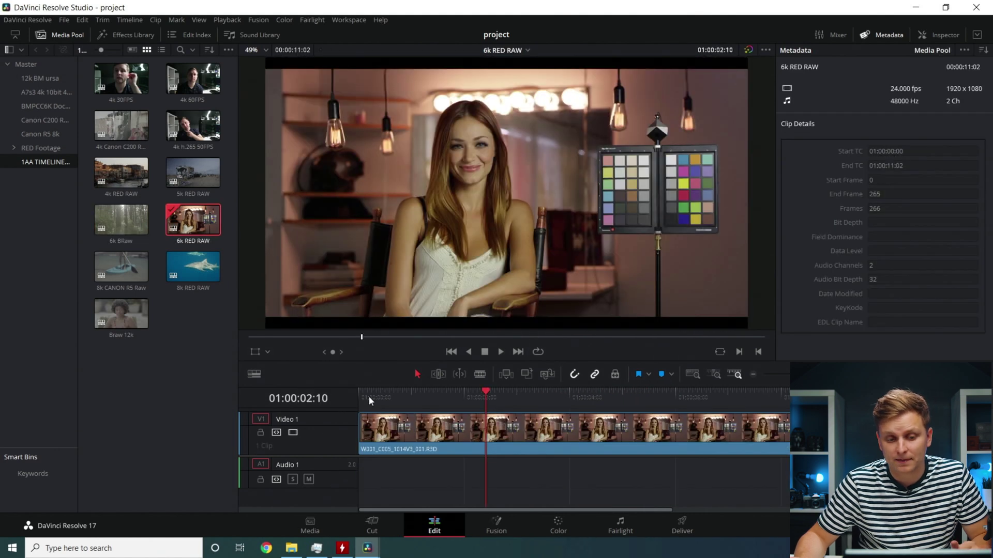
# Step: Play the 6k RED RAW timeline from its start with the whole clip in view
pyautogui.moveTo(368, 396)
pyautogui.mouseDown()
pyautogui.moveTo(412, 399)
pyautogui.moveTo(367, 406)
pyautogui.mouseUp()
pyautogui.press('space')
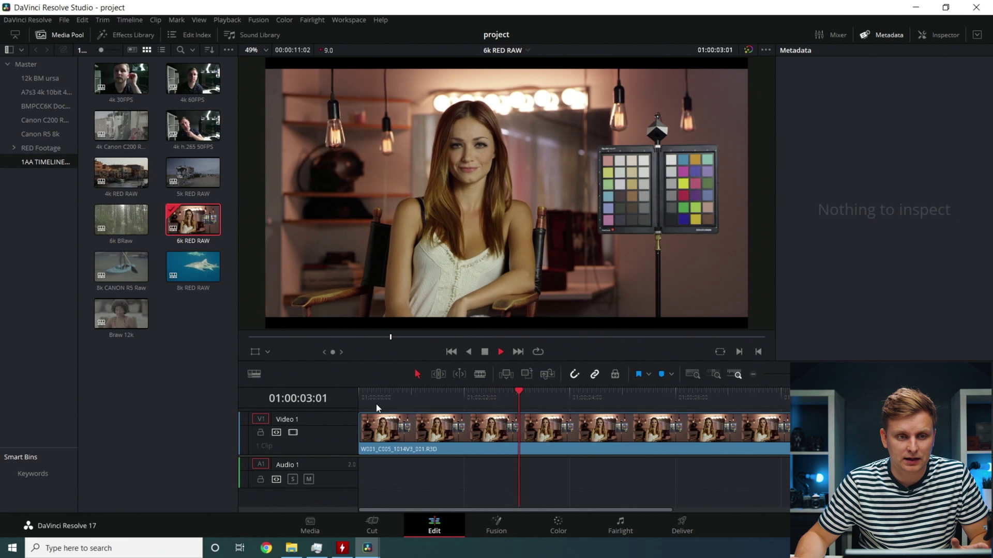
pyautogui.scroll(-5, 656, 455)
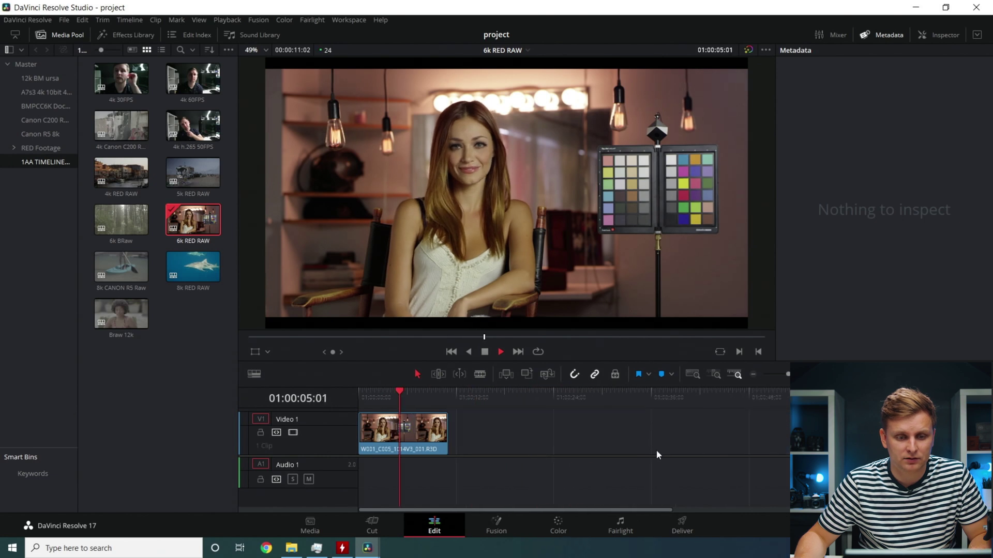
# Step: Extend the 6k RED RAW timeline to three copies of its clip and check the CPU load while playing from 01:00:08:12
pyautogui.moveTo(432, 435); pyautogui.dragTo(590, 441)
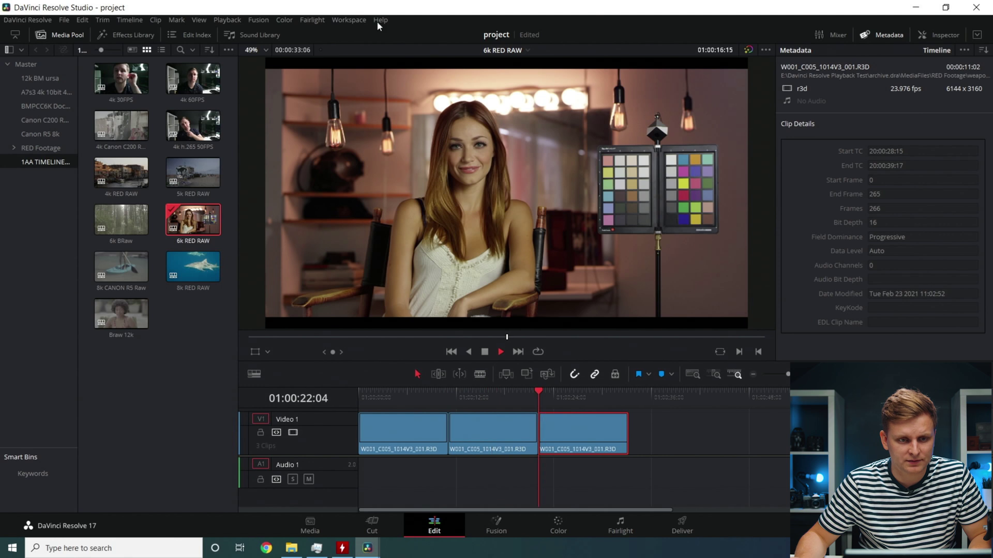
pyautogui.click(427, 389)
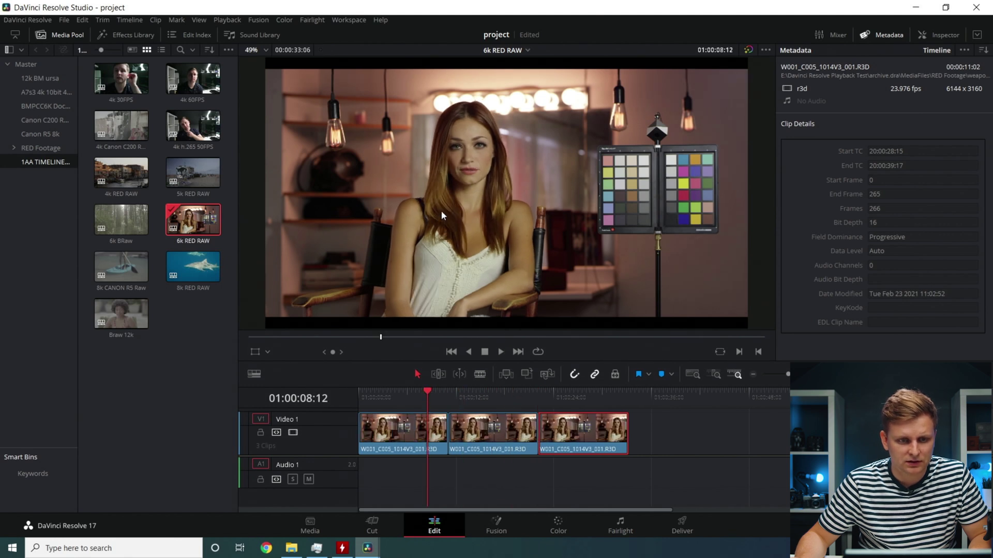
pyautogui.press('space')
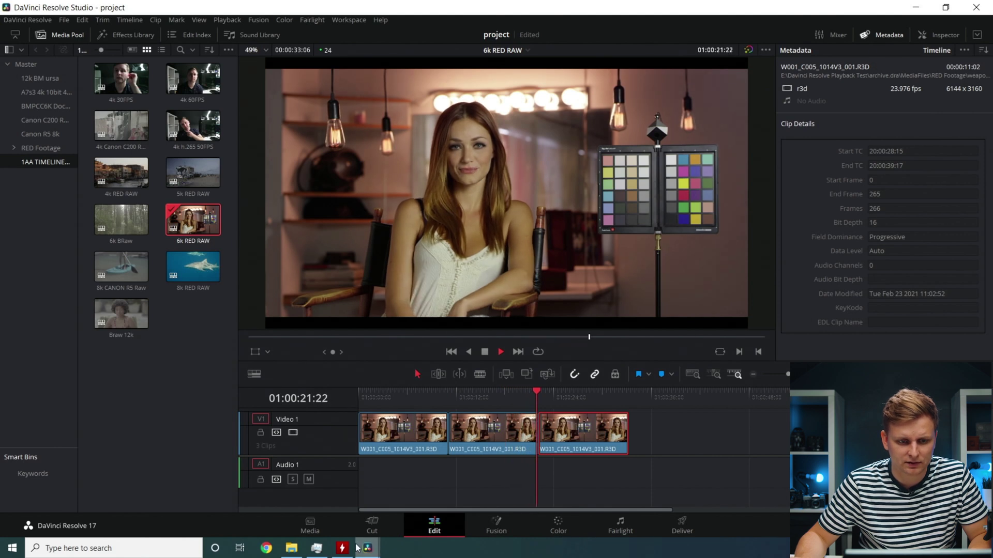
pyautogui.click(316, 548)
pyautogui.click(671, 467)
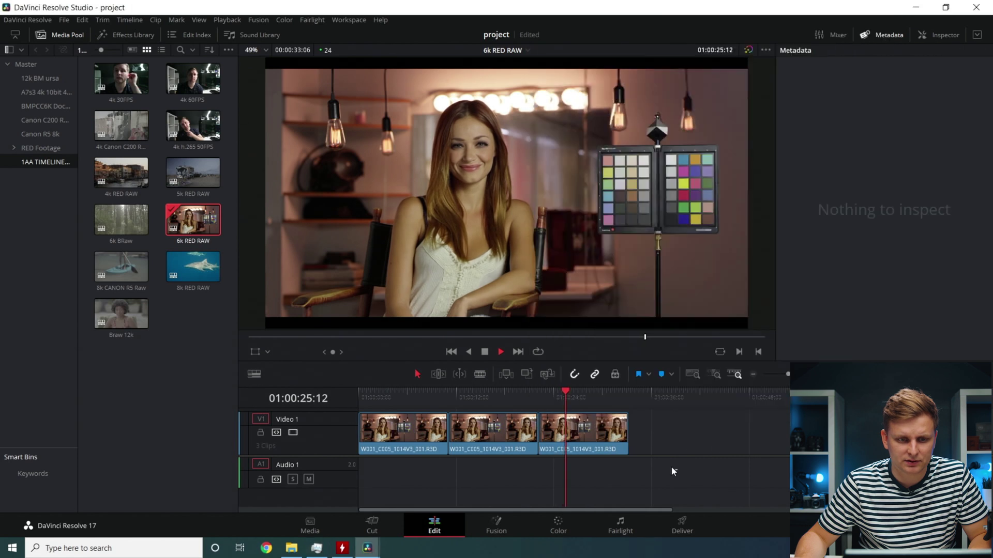
# Step: Open the 8k CANON R5 Raw timeline, show the details of clip 035A4991.CRM and play from near the start
pyautogui.doubleClick(109, 266)
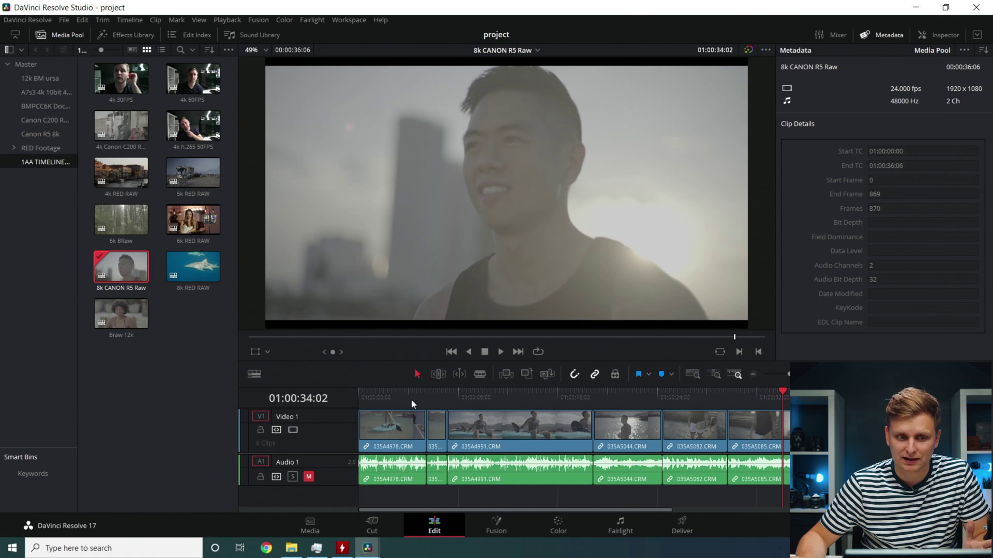
pyautogui.moveTo(371, 390)
pyautogui.mouseDown()
pyautogui.moveTo(349, 390)
pyautogui.moveTo(687, 404)
pyautogui.moveTo(630, 410)
pyautogui.moveTo(765, 403)
pyautogui.moveTo(439, 399)
pyautogui.moveTo(623, 401)
pyautogui.moveTo(377, 408)
pyautogui.mouseUp()
pyautogui.click(449, 425)
pyautogui.press('space')
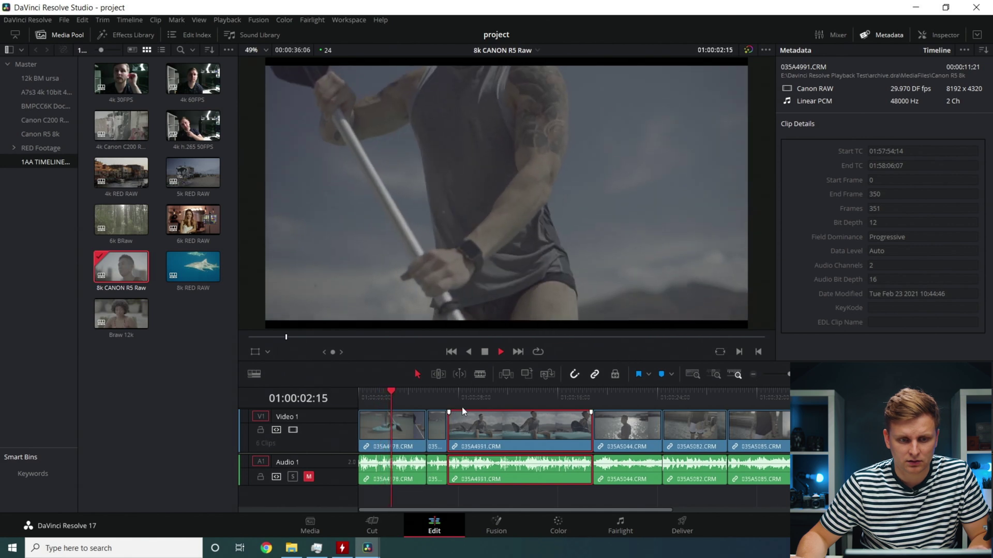
# Step: Replay the 8k CANON R5 Raw timeline from within its first clip and check the CPU load in Task Manager
pyautogui.click(466, 407)
pyautogui.click(396, 392)
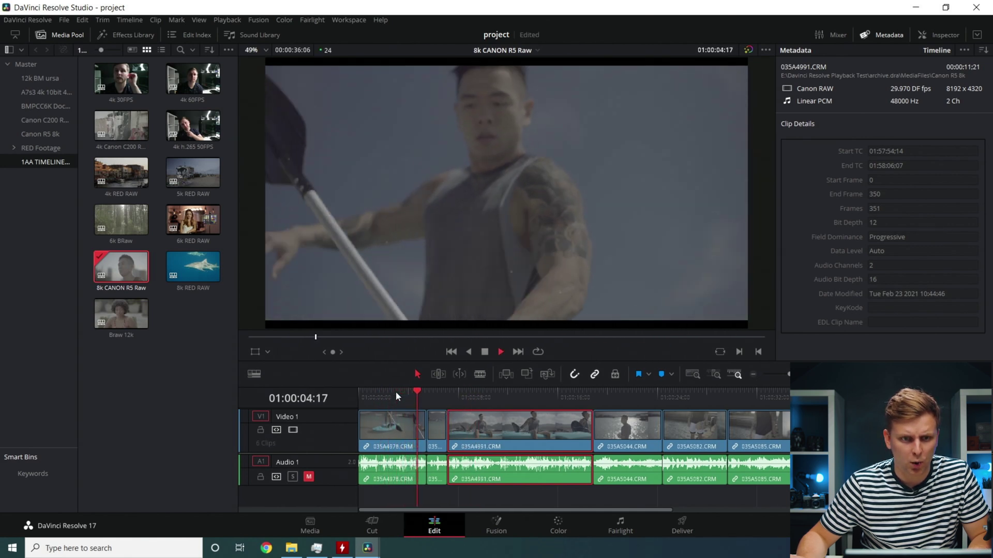
pyautogui.click(316, 548)
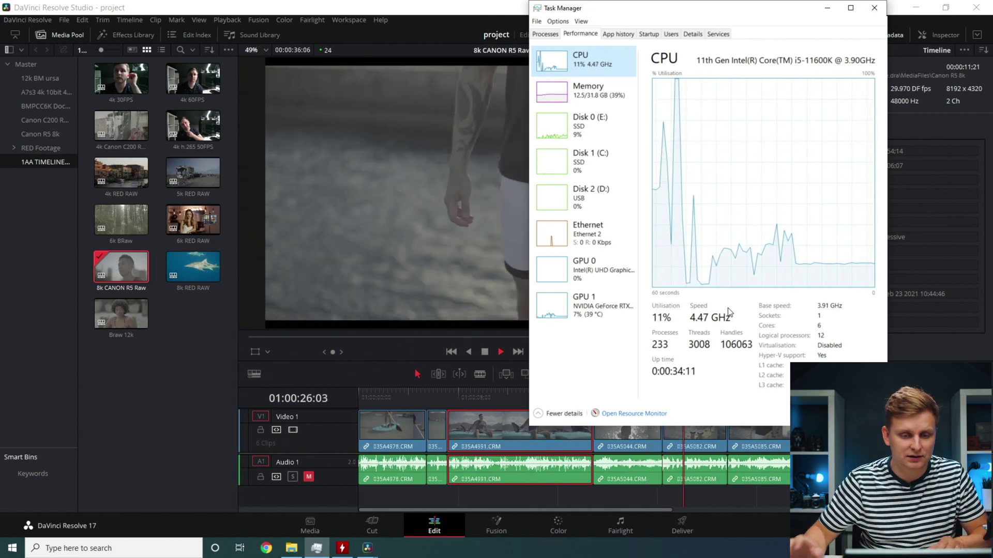
# Step: Play the 8k CANON R5 Raw timeline from 01:00:12:03 and scrub through clip 035A4991.CRM
pyautogui.click(509, 392)
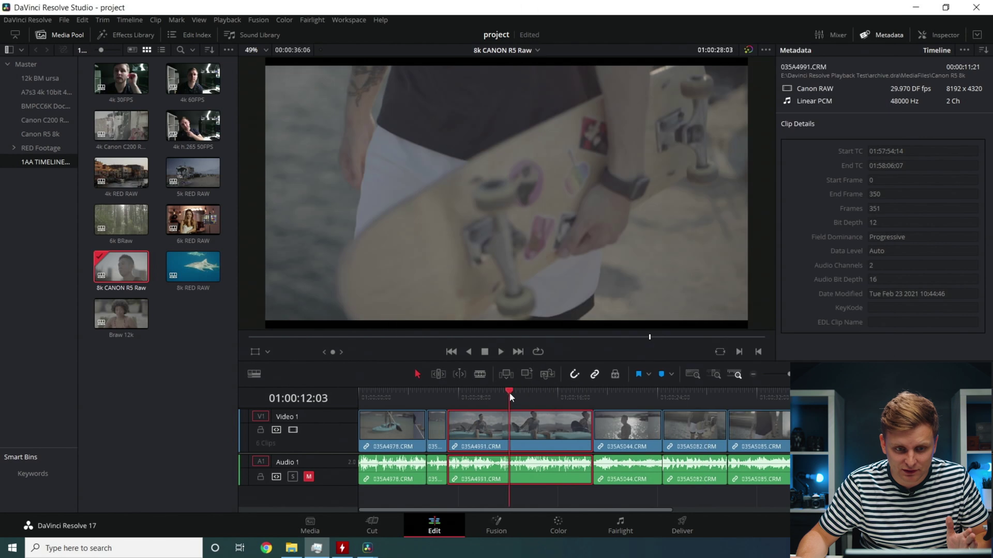
pyautogui.press('space')
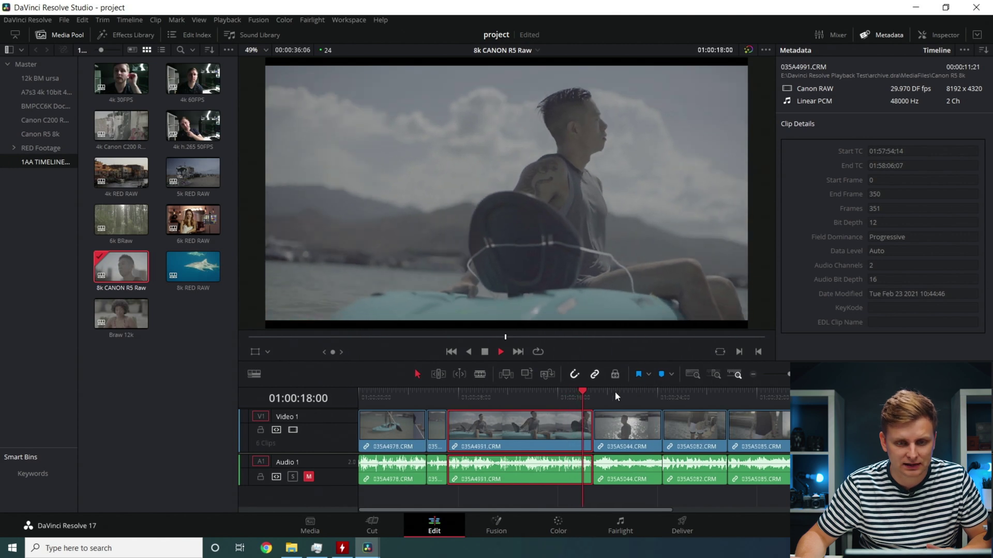
pyautogui.moveTo(517, 399); pyautogui.dragTo(541, 411)
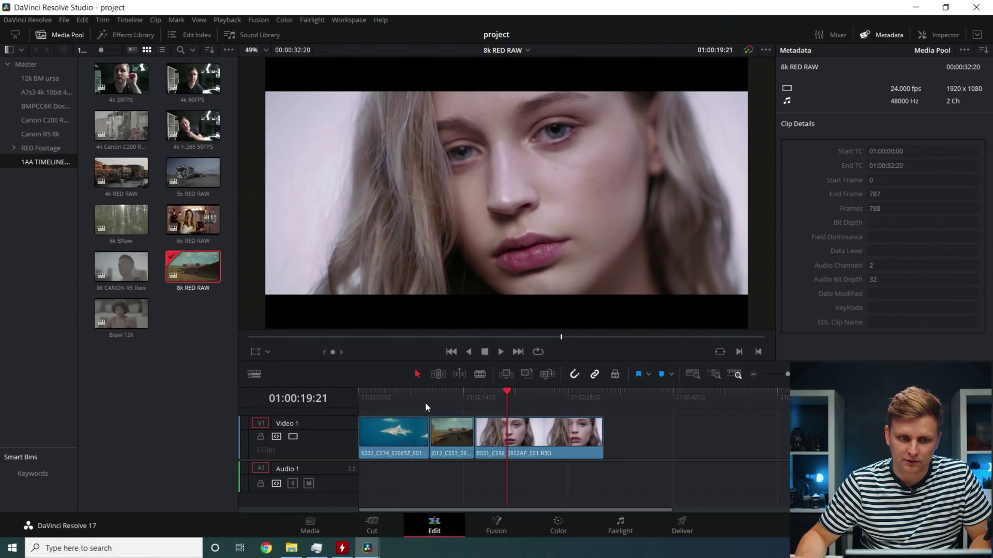
# Step: Scrub through all three 8k RED RAW clips, play from the shark clip and check the CPU load in Task Manager
pyautogui.click(381, 391)
pyautogui.moveTo(369, 390); pyautogui.dragTo(485, 396)
pyautogui.moveTo(547, 415); pyautogui.dragTo(528, 396)
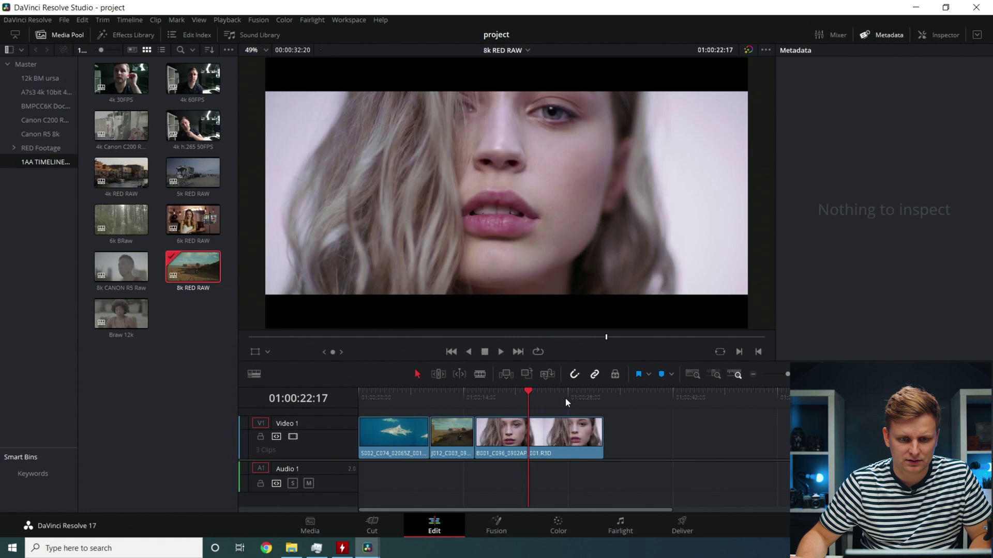
pyautogui.moveTo(606, 395); pyautogui.dragTo(392, 397)
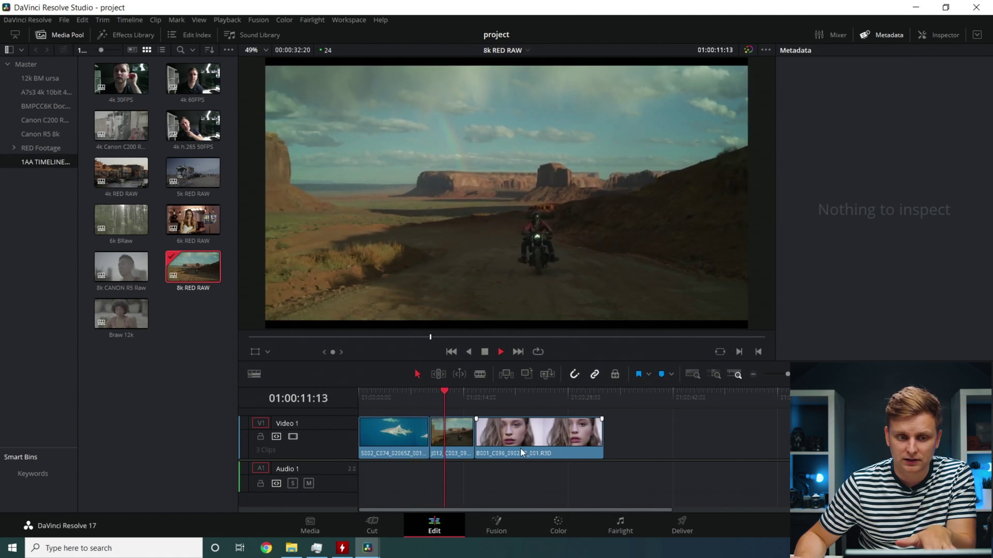
pyautogui.click(321, 551)
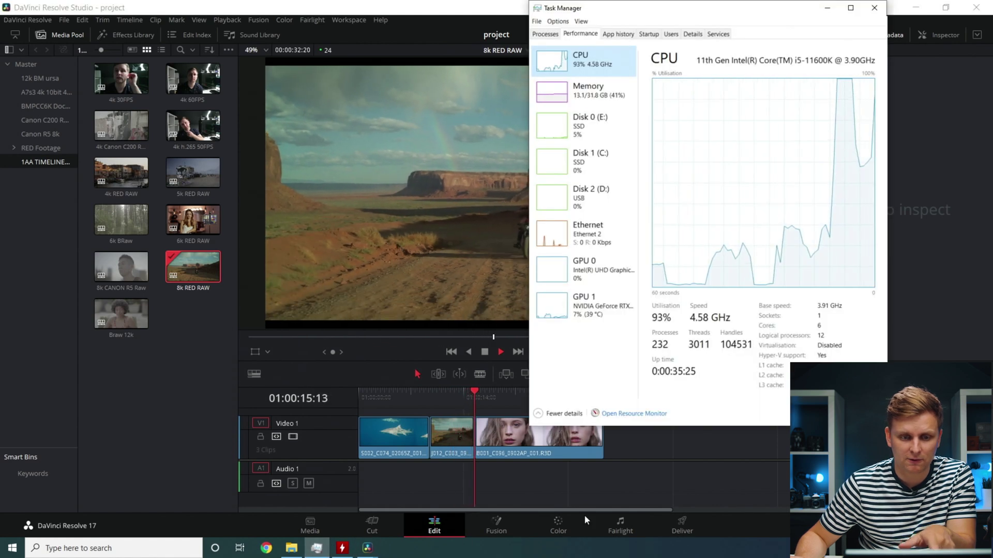
pyautogui.click(635, 487)
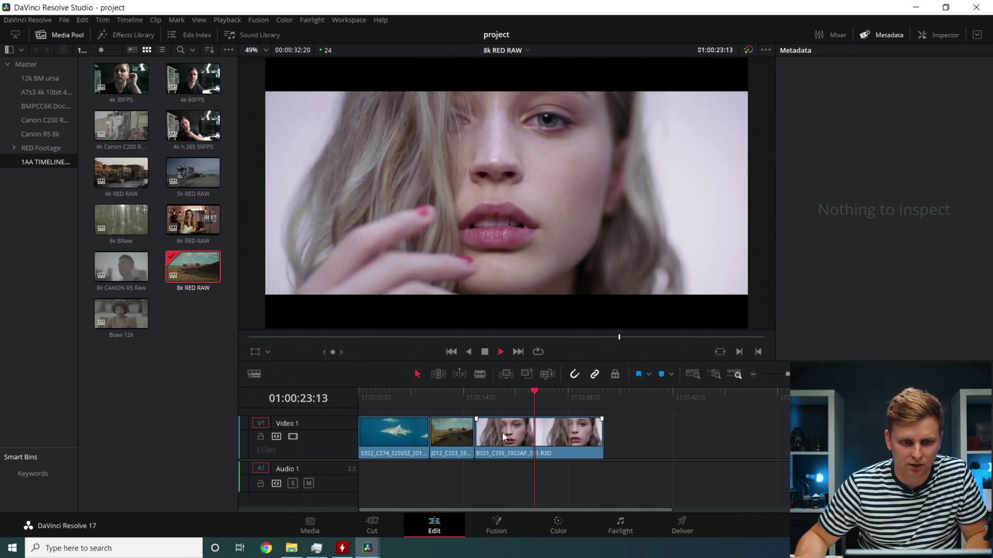
# Step: Compare the resolution and frame rate of the 8k RED clips, and play the timeline from 01:00:03:12
pyautogui.click(502, 435)
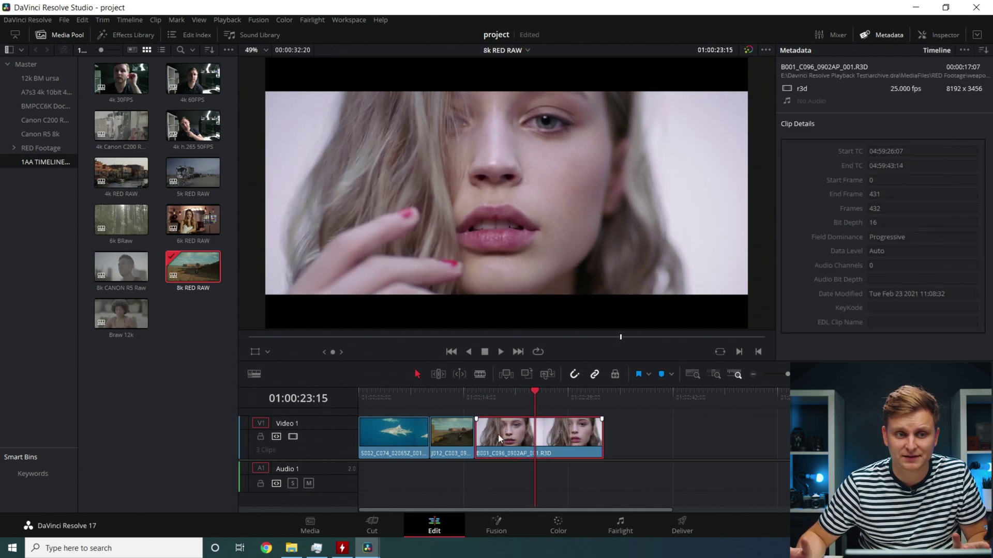
pyautogui.click(443, 393)
pyautogui.click(453, 432)
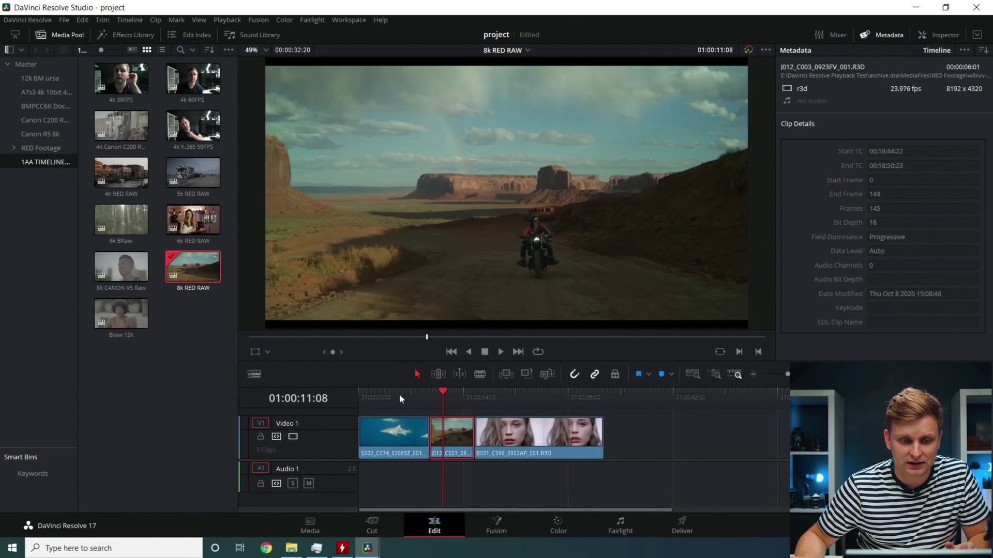
pyautogui.click(385, 390)
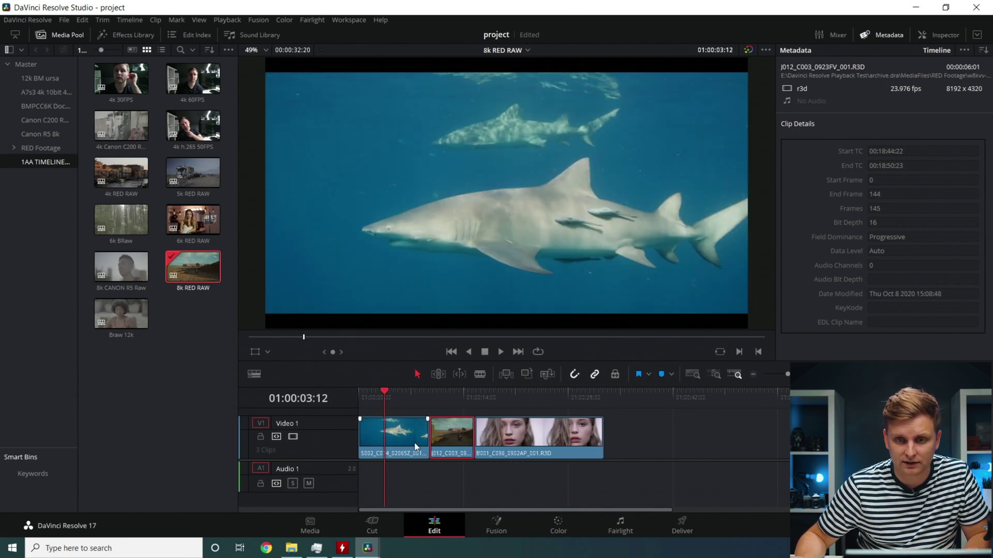
pyautogui.press('space')
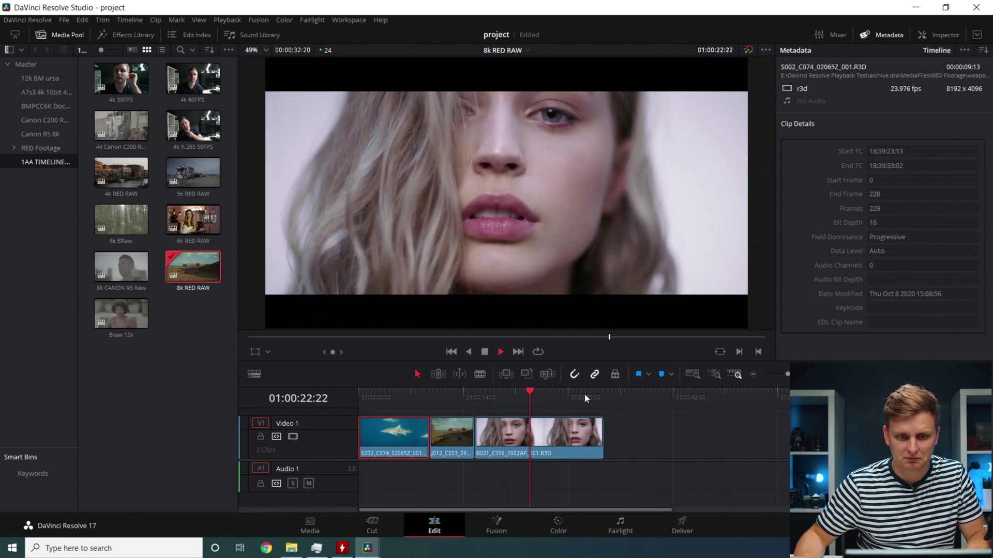
# Step: Replay the 8k RED close-up clip, change the Timeline Proxy Mode and scrub back to the shark clip
pyautogui.moveTo(563, 386); pyautogui.dragTo(497, 401)
pyautogui.press('space')
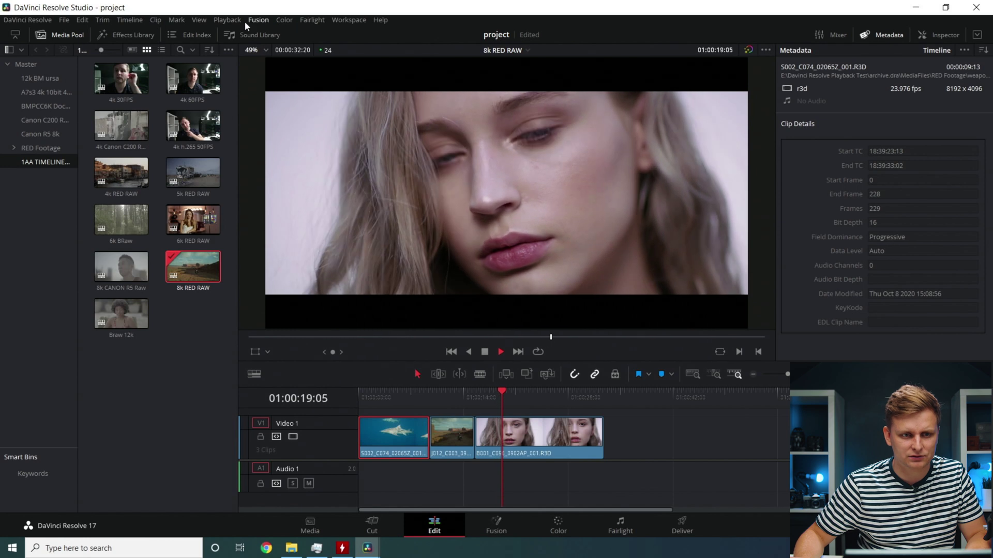
pyautogui.click(227, 21)
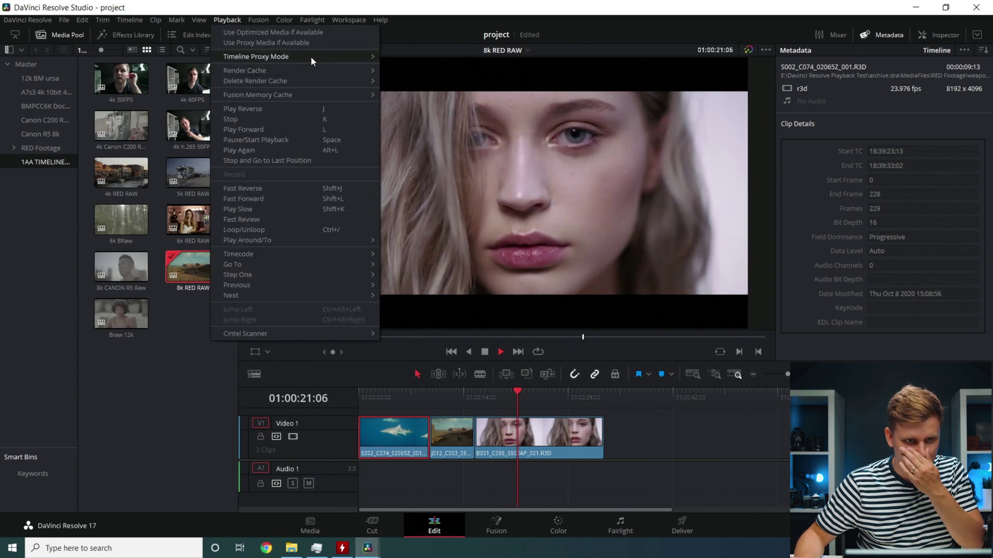
pyautogui.click(403, 67)
pyautogui.moveTo(514, 395); pyautogui.dragTo(380, 413)
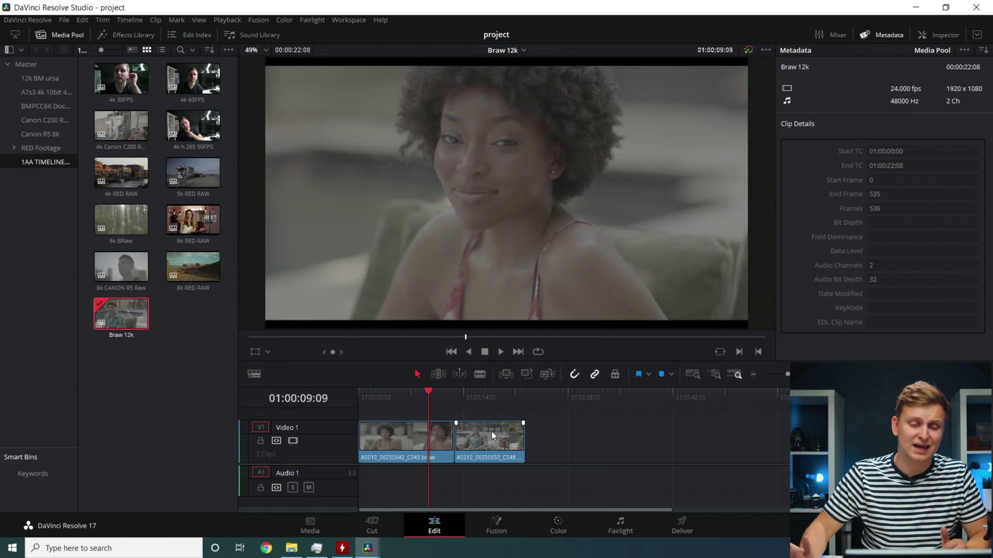
# Step: Duplicate both Braw 12k clips at the end of their timeline and review the proxy and render cache playback options
pyautogui.moveTo(485, 410); pyautogui.dragTo(552, 432)
pyautogui.hotkey('ctrl', 'a')
pyautogui.click(228, 19)
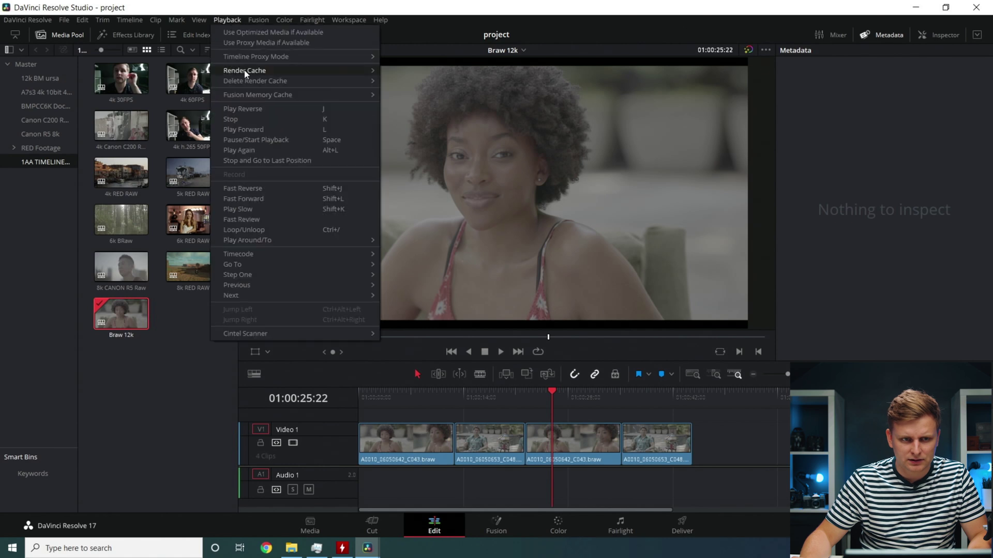
pyautogui.click(699, 405)
# Step: Scrub back to the first Braw 12k clip, play the timeline and check the CPU load in Task Manager
pyautogui.moveTo(664, 388); pyautogui.dragTo(427, 407)
pyautogui.press('space')
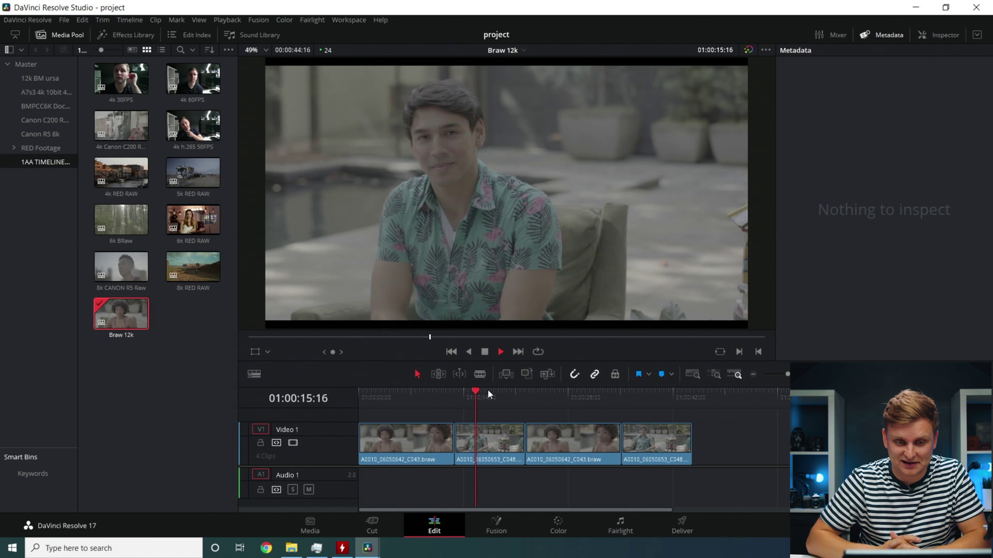
pyautogui.click(317, 548)
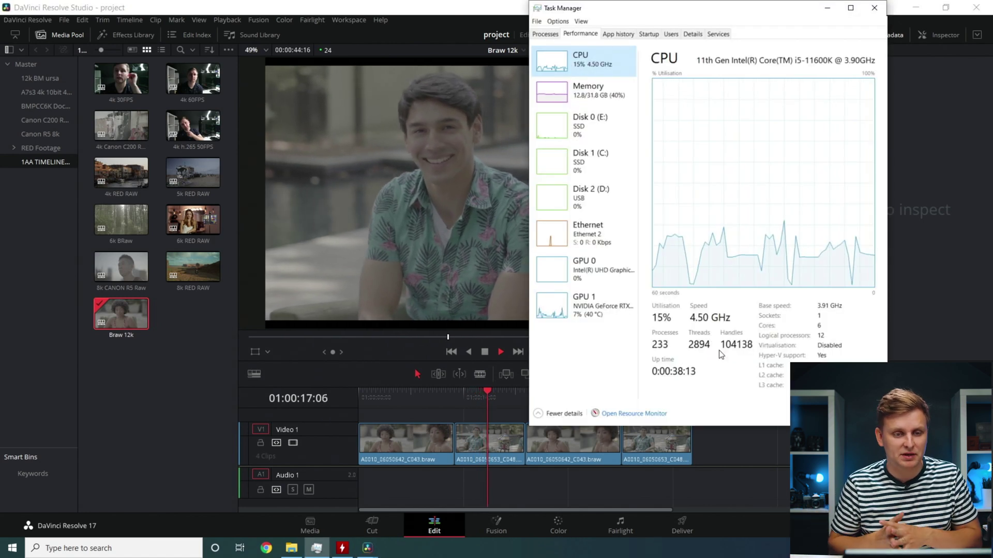